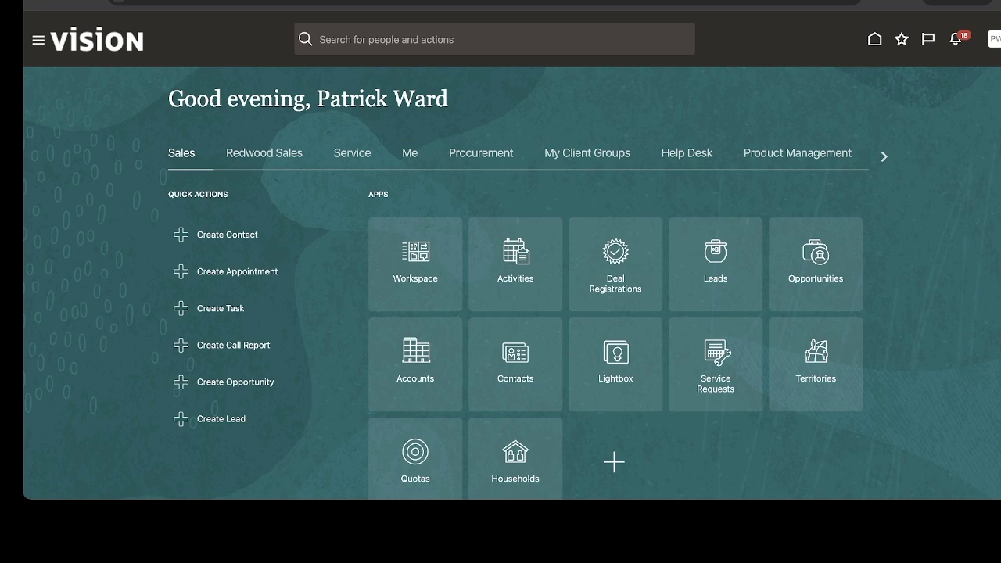
# Open the Workforce Deployment setup and list all tasks of the Workforce Information functional area.
pyautogui.click(995, 39)
pyautogui.click(786, 215)
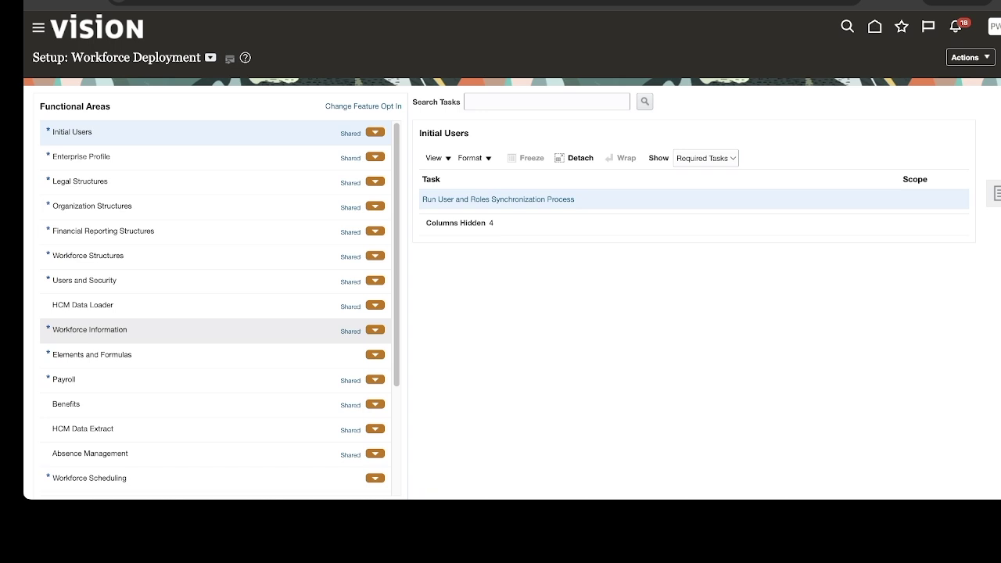
pyautogui.click(89, 329)
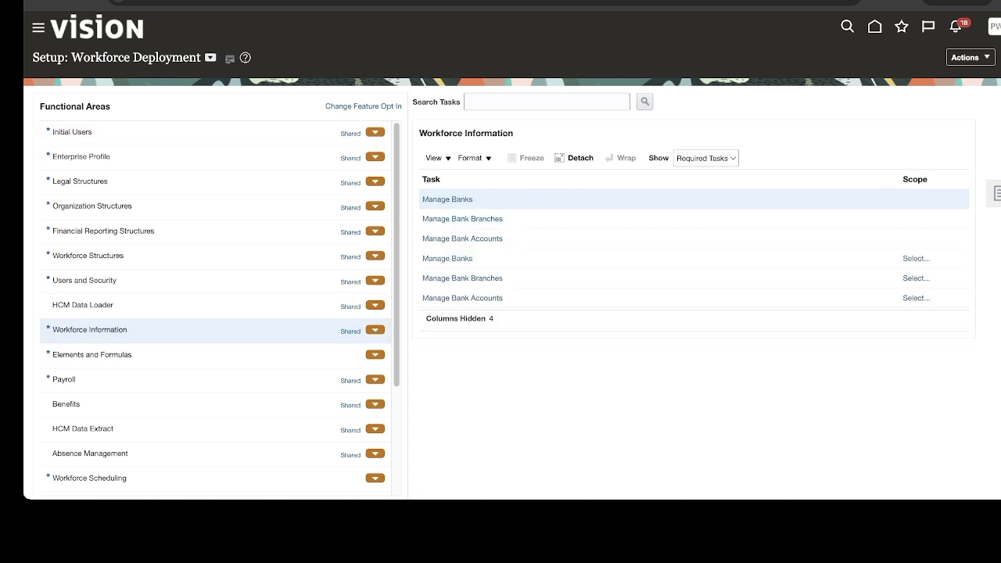
pyautogui.click(706, 158)
pyautogui.click(695, 173)
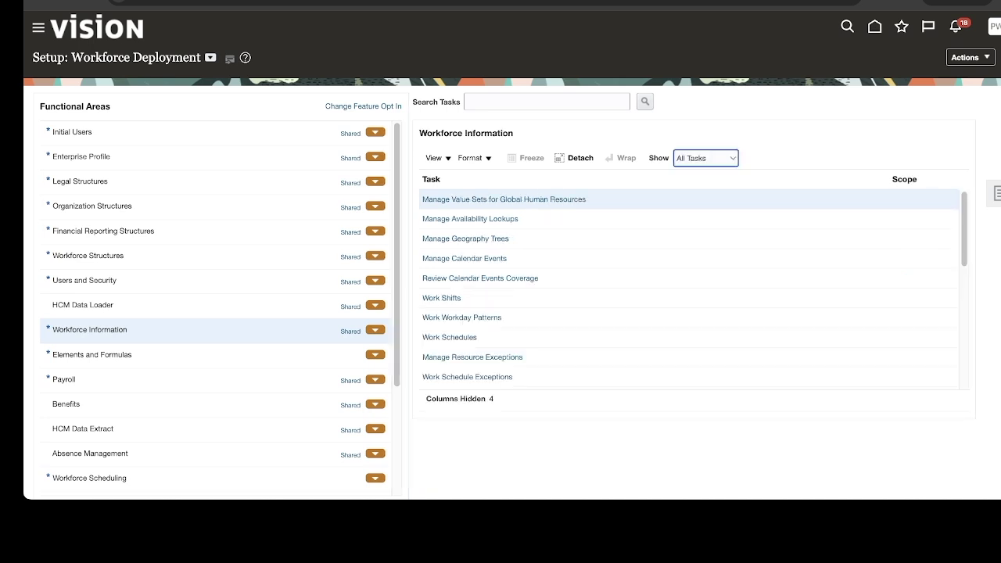
# Open the Work Shifts task and start creating an elapsed shift.
pyautogui.click(471, 298)
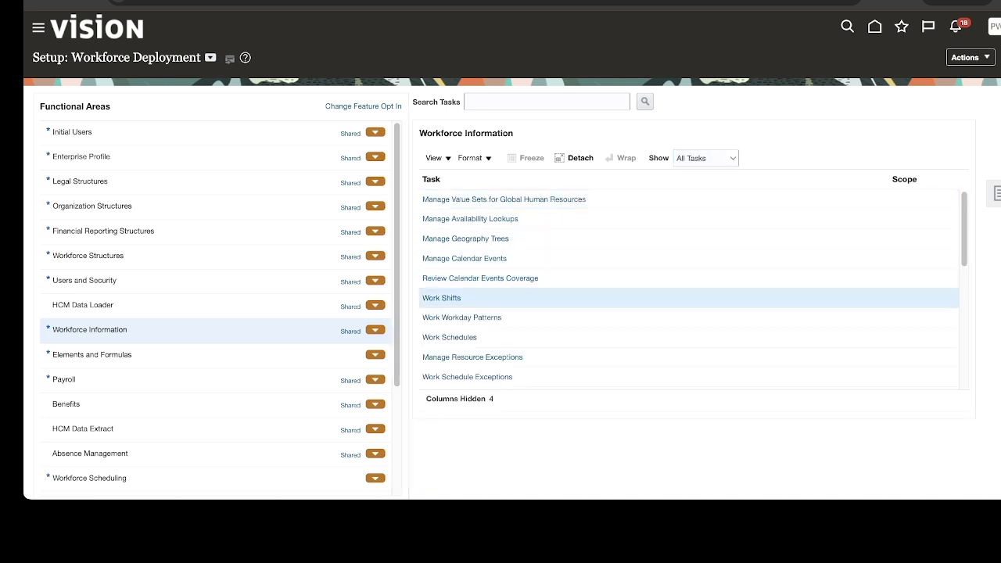
pyautogui.click(442, 298)
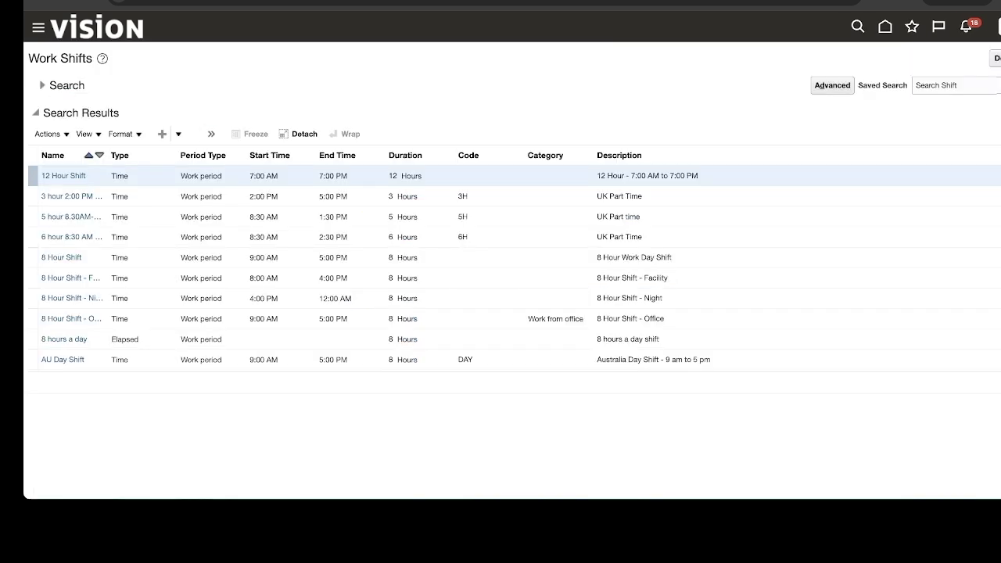
pyautogui.click(178, 135)
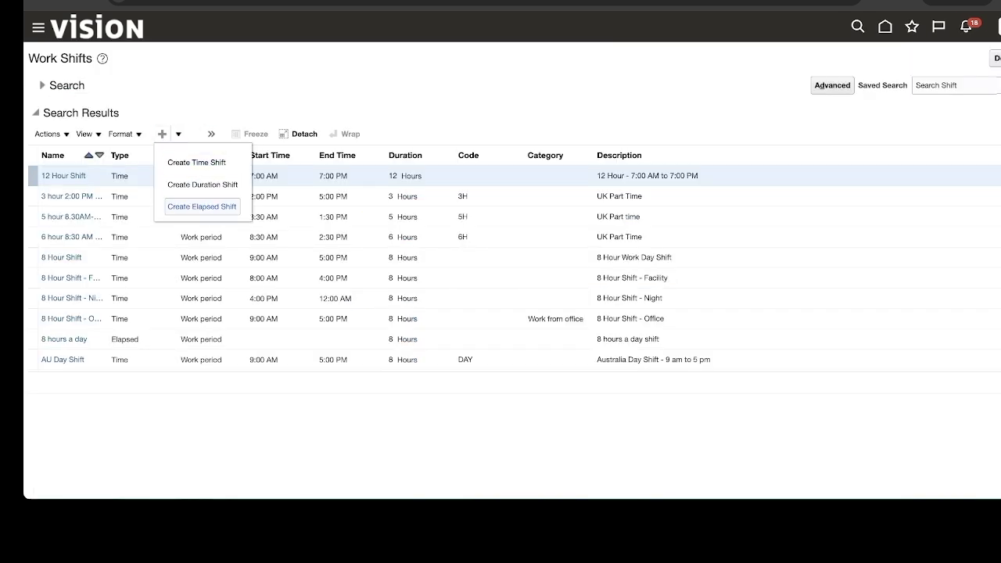
pyautogui.click(202, 207)
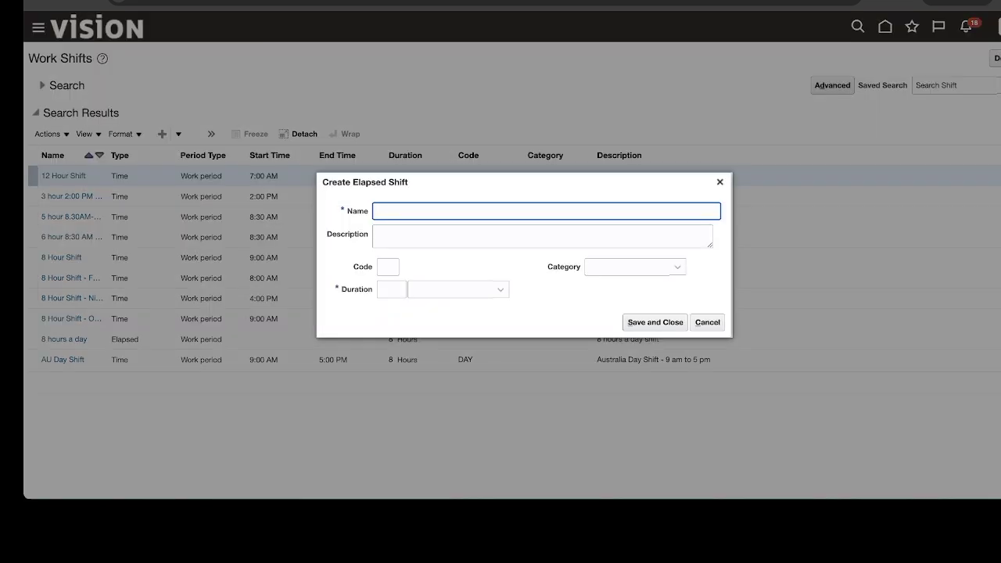
# Enter "SK Test Shift 8 Hours Per Day" as the shift's name and description, with code 8H.
pyautogui.write('SK Test Shift 8 Hours Per dAy')
pyautogui.press('BackSpace')
pyautogui.press('BackSpace')
pyautogui.write('ay')
pyautogui.hotkey('ctrl', 'a')
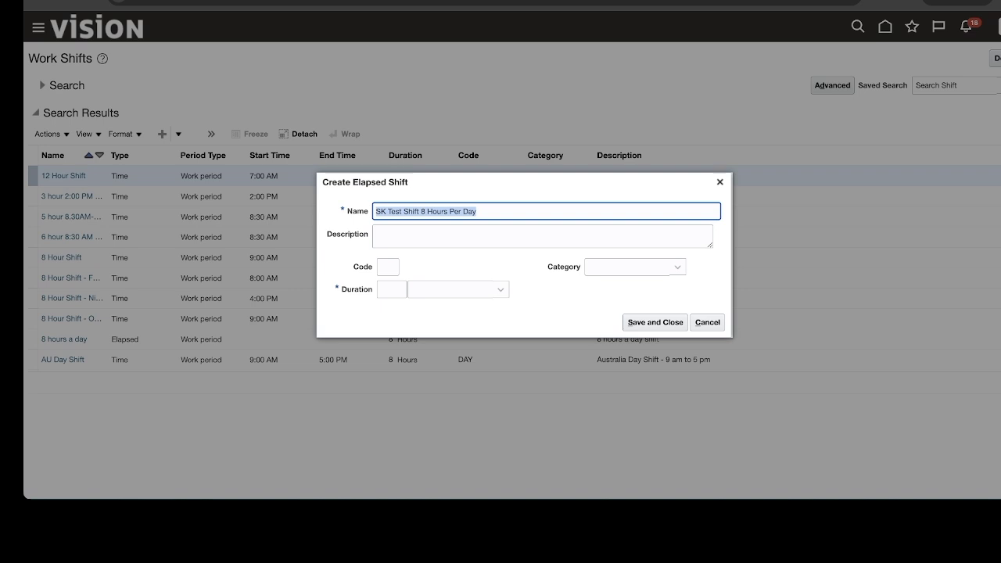
pyautogui.hotkey('ctrl', 'c')
pyautogui.press('Tab')
pyautogui.hotkey('ctrl', 'v')
pyautogui.press('Tab')
pyautogui.write('8H')
# Set the shift's duration to 8 Hours and save the shift.
pyautogui.press('Tab')
pyautogui.write('8')
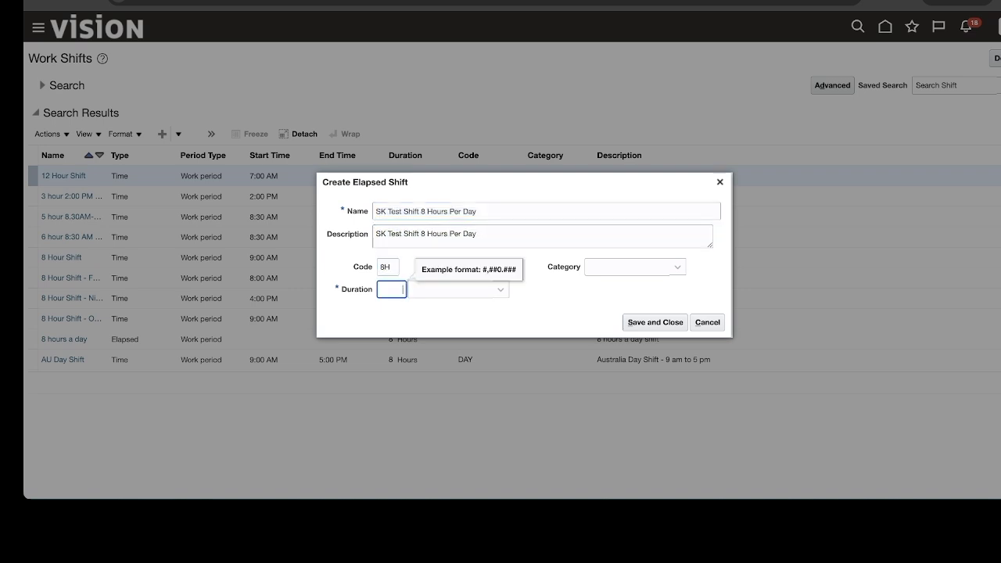
pyautogui.click(501, 290)
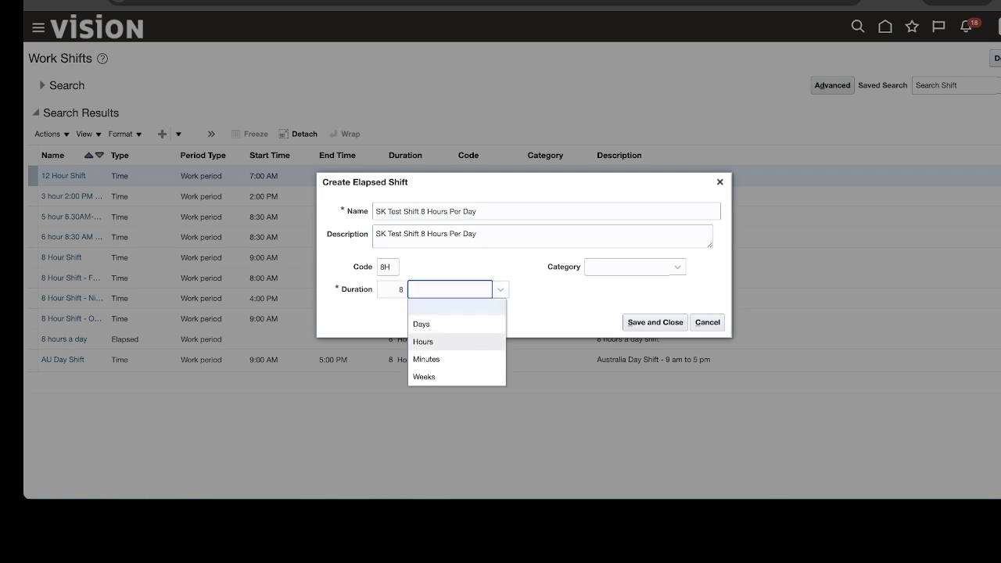
pyautogui.click(423, 342)
pyautogui.press('Tab')
pyautogui.press('Return')
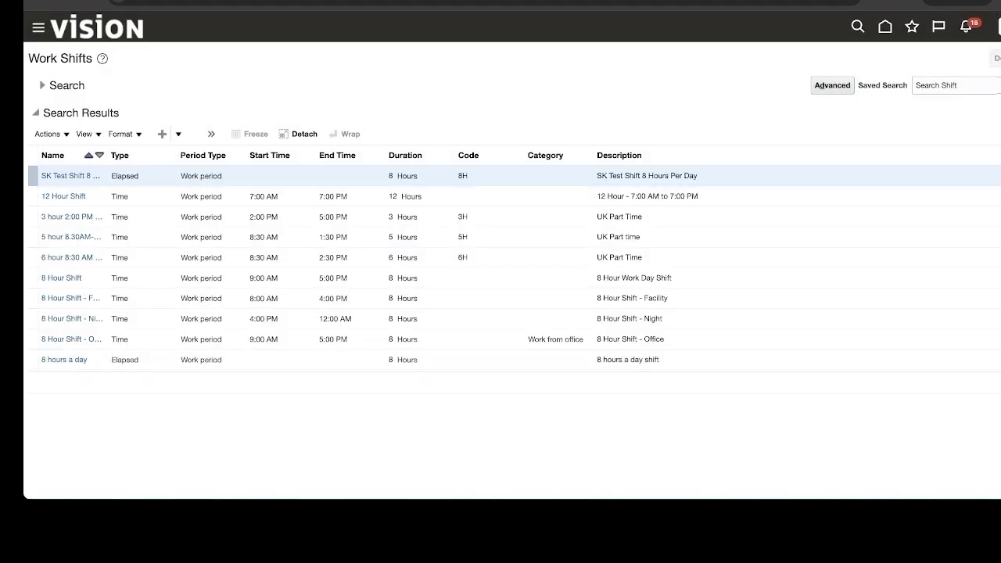
# Open the Work Workday Patterns task and start creating an elapsed workday pattern.
pyautogui.click(462, 219)
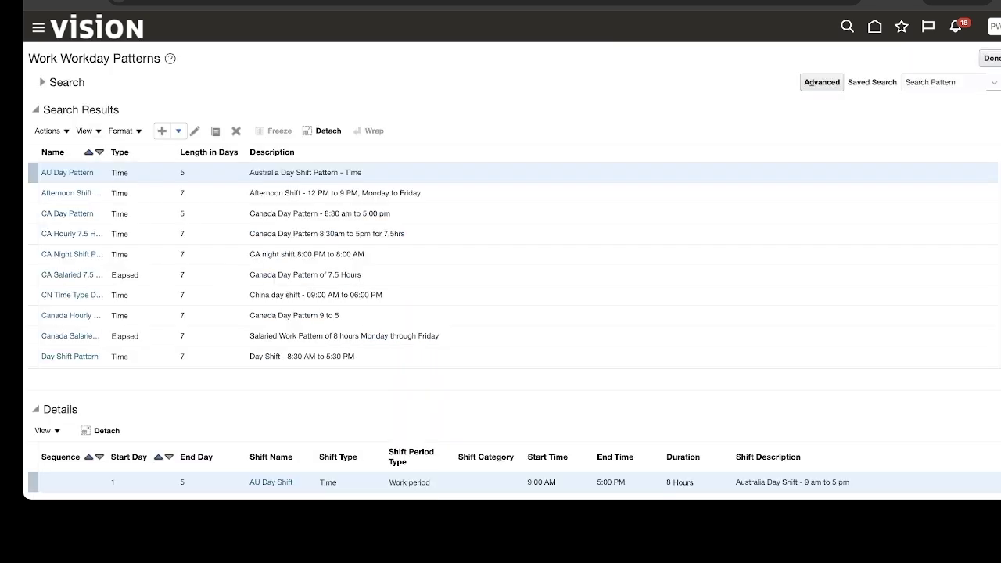
pyautogui.click(178, 130)
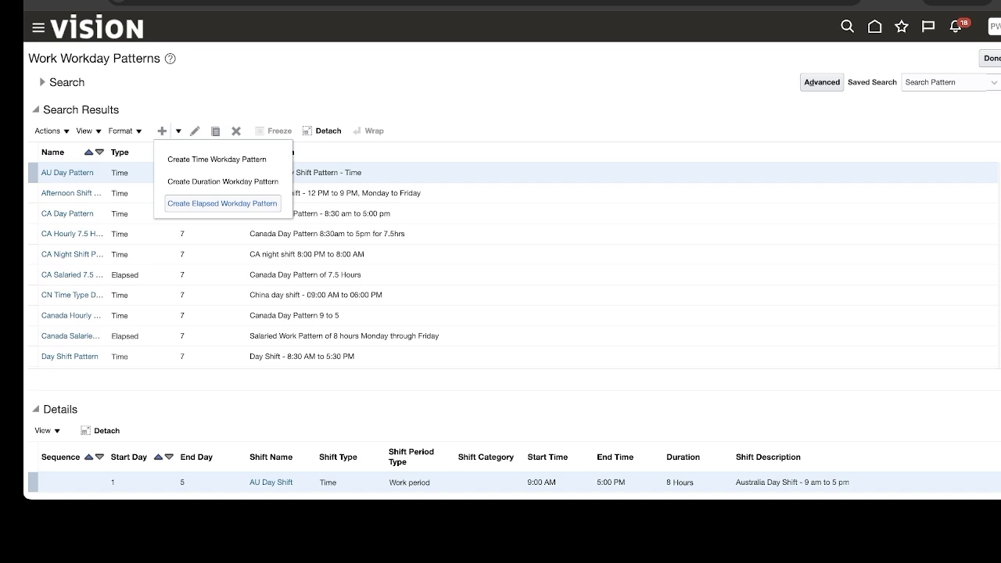
pyautogui.click(222, 204)
# Enter "SK Test Pattern 8 Hours (5 Days)" as the pattern's name and description, with a length of 7 days.
pyautogui.write('SK Test Patter')
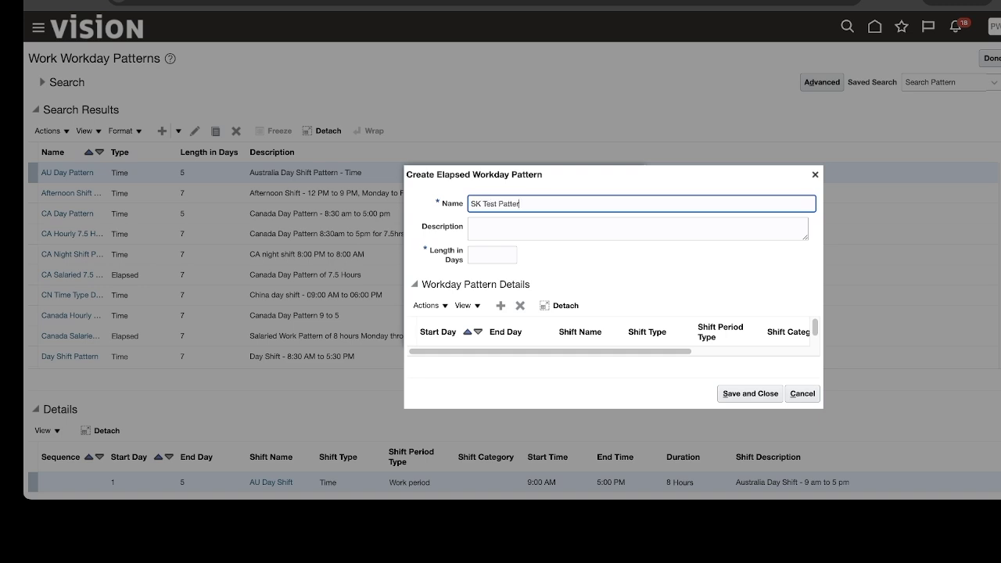
pyautogui.write('n 8 Hours (5 Days)')
pyautogui.hotkey('ctrl', 'a')
pyautogui.hotkey('ctrl', 'c')
pyautogui.press('Tab')
pyautogui.hotkey('ctrl', 'v')
pyautogui.press('Tab')
pyautogui.write('7')
pyautogui.press('Tab')
# Add a workday pattern detail from day 1 to day 5 using the SK Test Shift with code 8H.
pyautogui.click(451, 361)
pyautogui.write('1')
pyautogui.press('Tab')
pyautogui.write('5')
pyautogui.press('Tab')
pyautogui.click(607, 362)
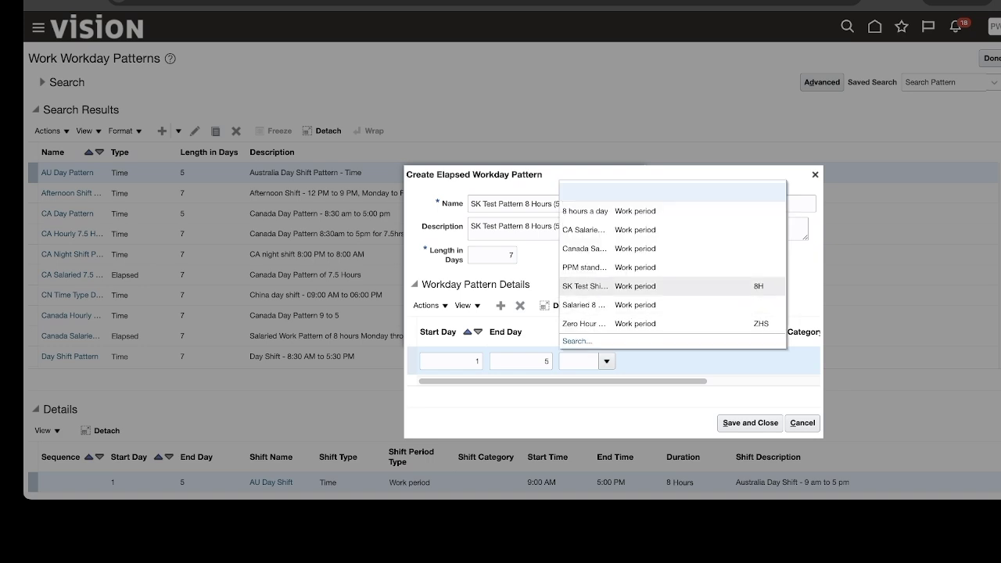
pyautogui.press('Escape')
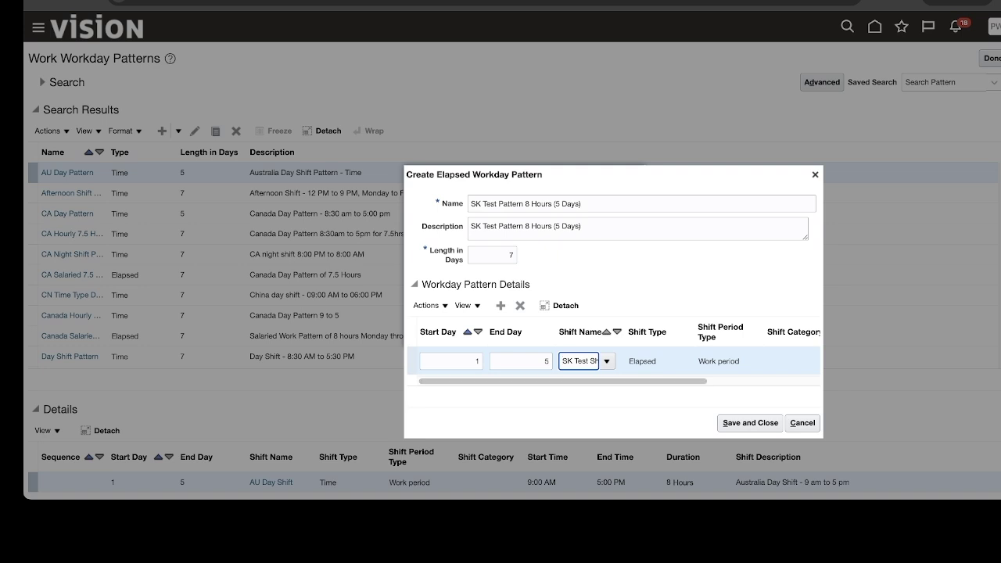
# Widen the Shift Name column in the pattern details and save the workday pattern.
pyautogui.moveTo(625, 331); pyautogui.dragTo(670, 334)
pyautogui.moveTo(657, 382)
pyautogui.mouseDown()
pyautogui.moveTo(790, 381)
pyautogui.moveTo(657, 382)
pyautogui.mouseUp()
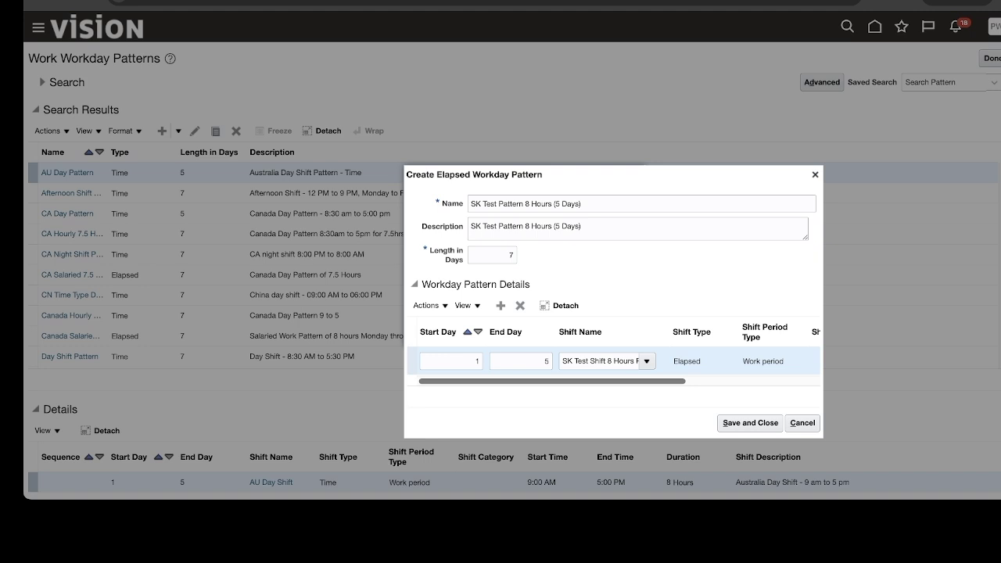
pyautogui.click(750, 423)
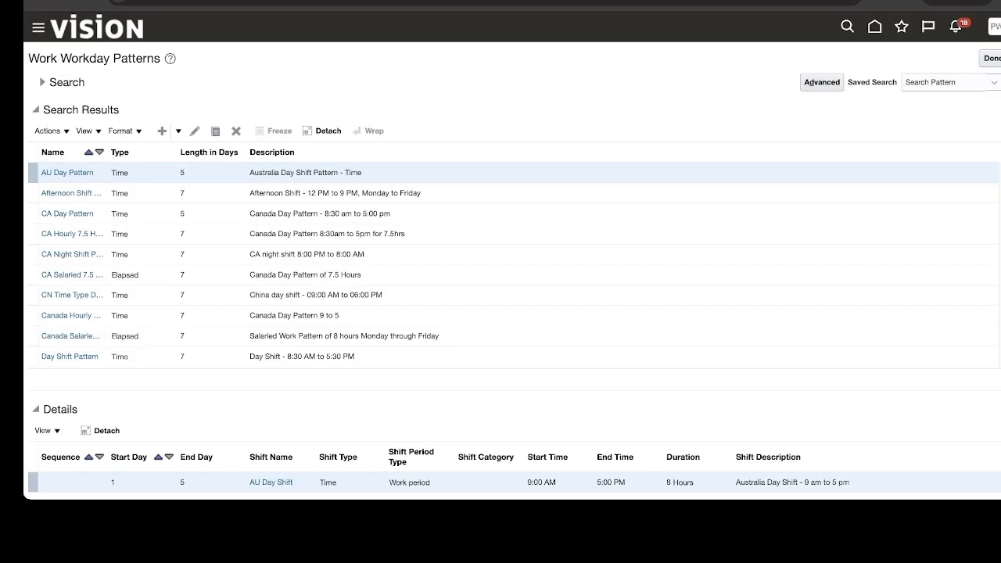
# Return to the Workforce Information tasks and start a new work schedule from the Work Schedules task.
pyautogui.click(991, 59)
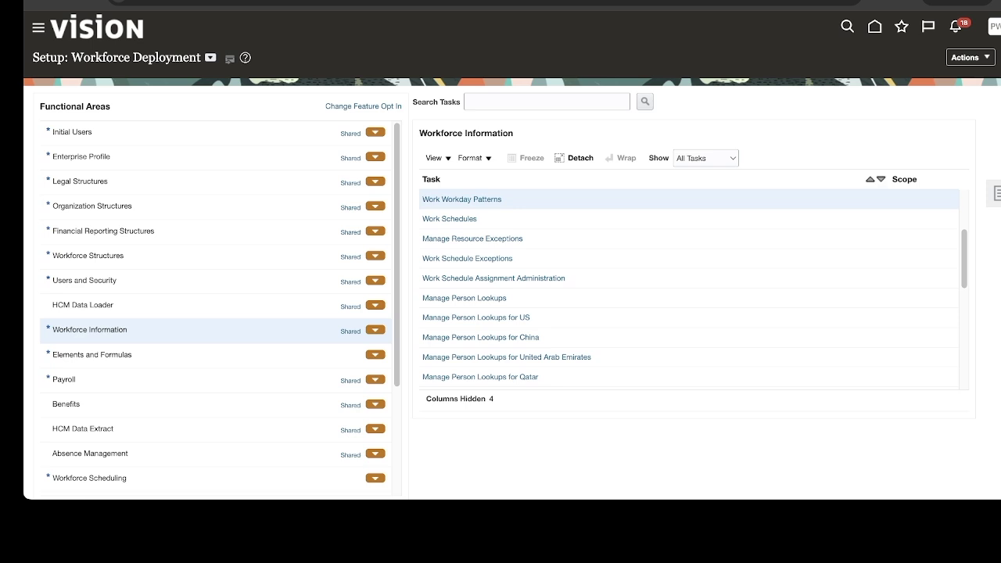
pyautogui.click(450, 219)
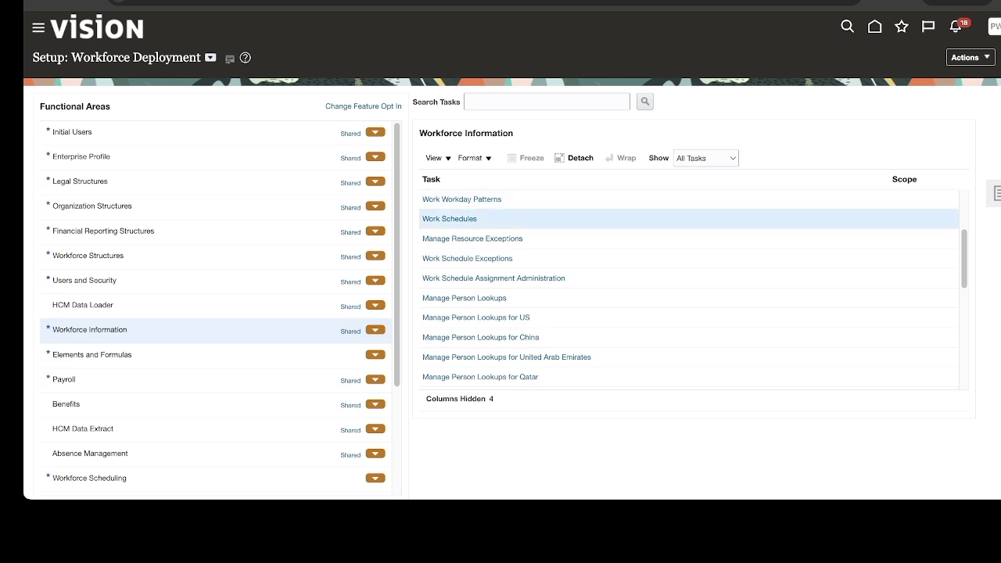
pyautogui.click(450, 219)
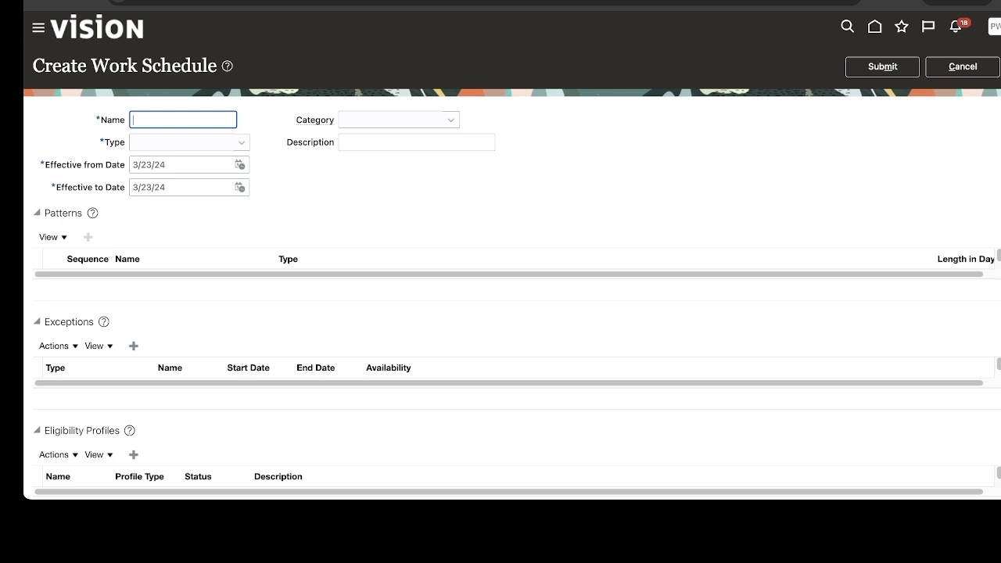
# Name the work schedule "SK Work Schedule 8 Hours (5 Days)" and set its type to Elapsed.
pyautogui.write('S')
pyautogui.write('K')
pyautogui.write(' Work Sched')
pyautogui.write('ule')
pyautogui.write(' 8 Hou')
pyautogui.write('rs')
pyautogui.write(' (5')
pyautogui.write(' Days)')
pyautogui.press('Tab')
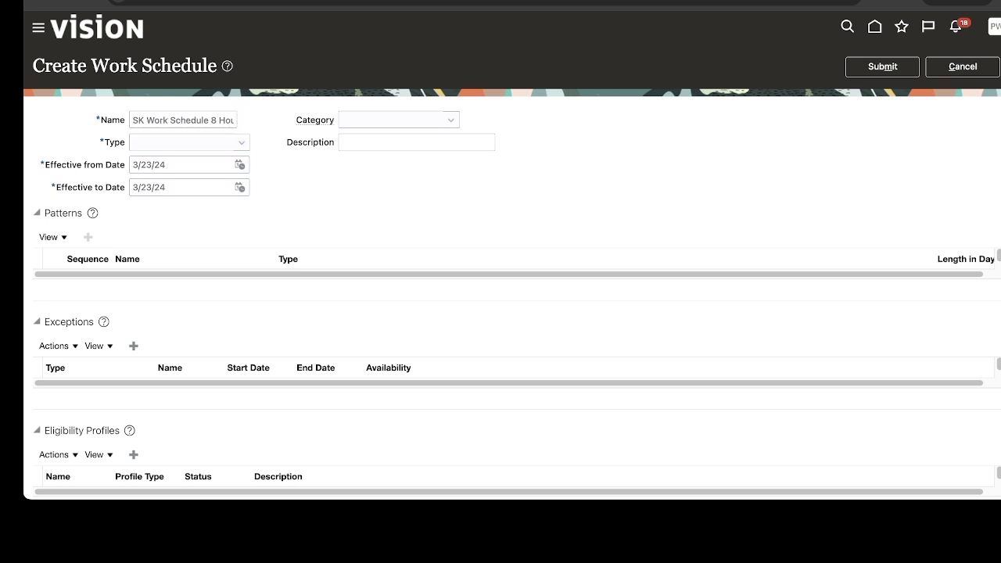
pyautogui.click(241, 142)
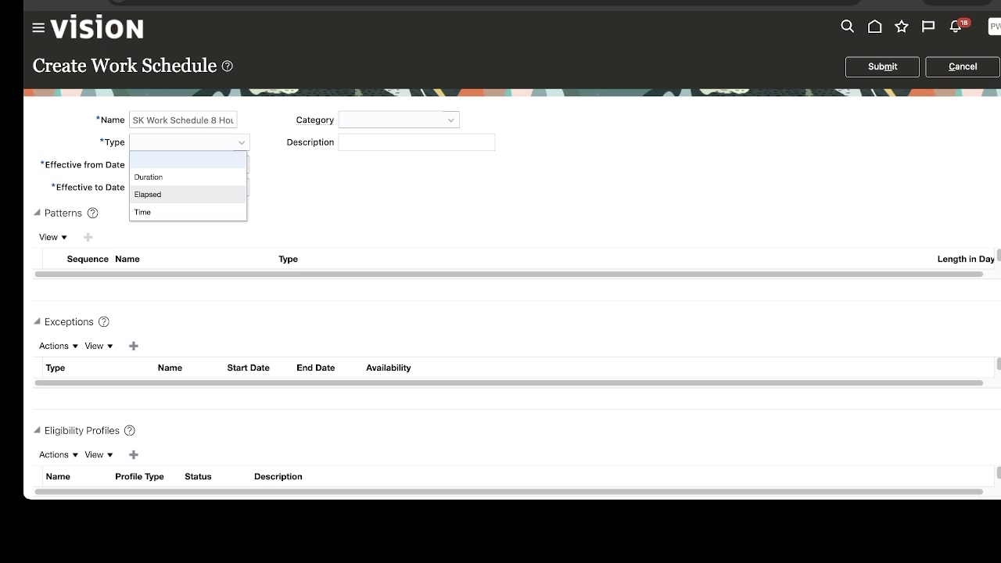
pyautogui.press('Return')
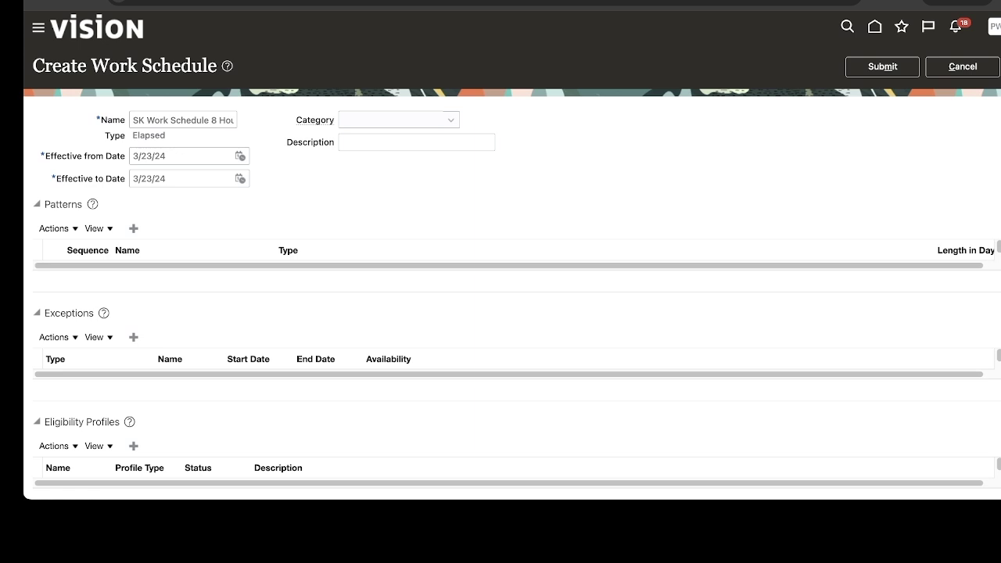
# Set the work schedule's effective from date to 1/1/24.
pyautogui.click(240, 155)
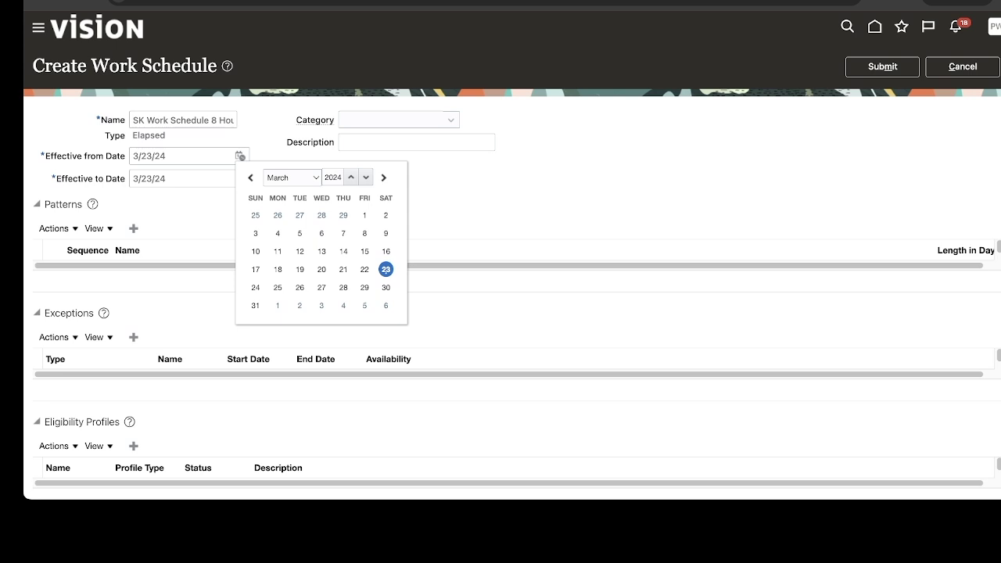
pyautogui.click(292, 178)
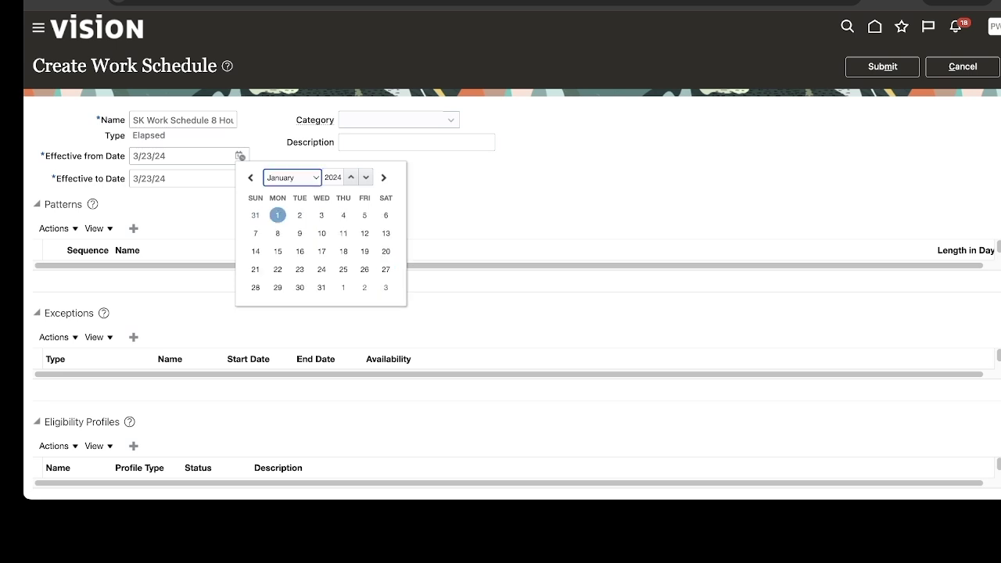
pyautogui.click(278, 215)
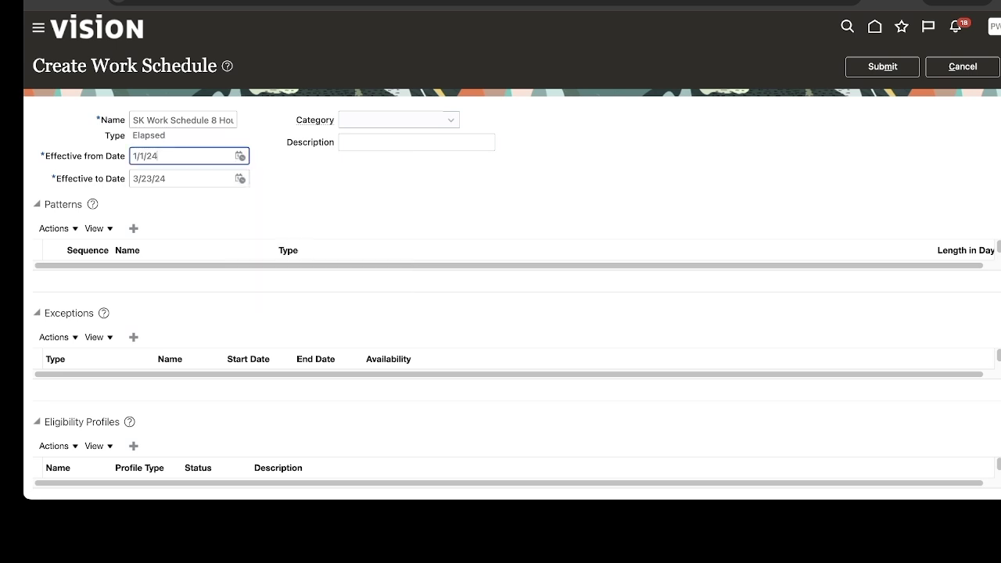
# Set the work schedule's effective to date to 12/29/30.
pyautogui.click(240, 178)
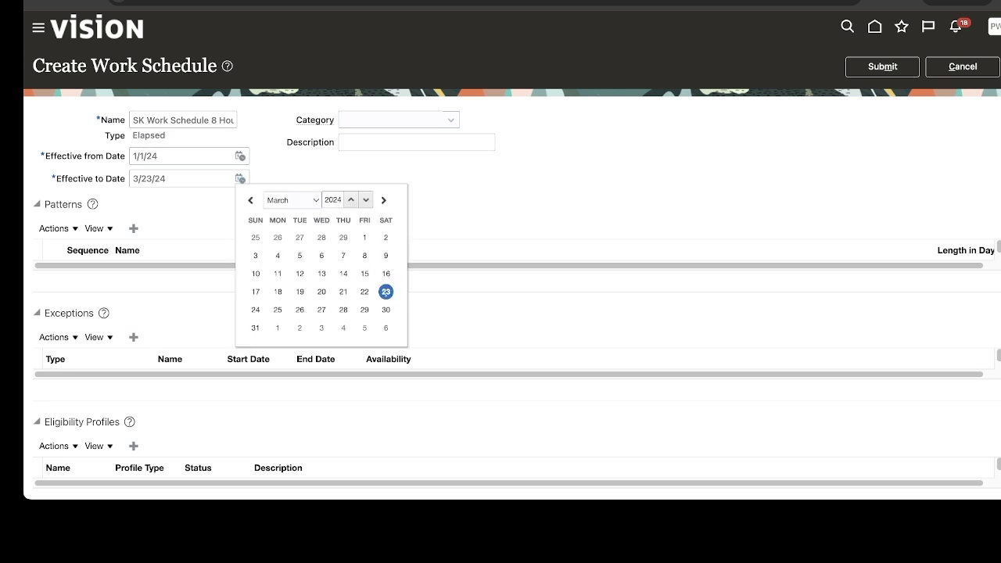
pyautogui.click(351, 200)
pyautogui.click(351, 200)
pyautogui.click(351, 200)
pyautogui.click(351, 200)
pyautogui.click(351, 201)
pyautogui.press('Up')
pyautogui.click(291, 200)
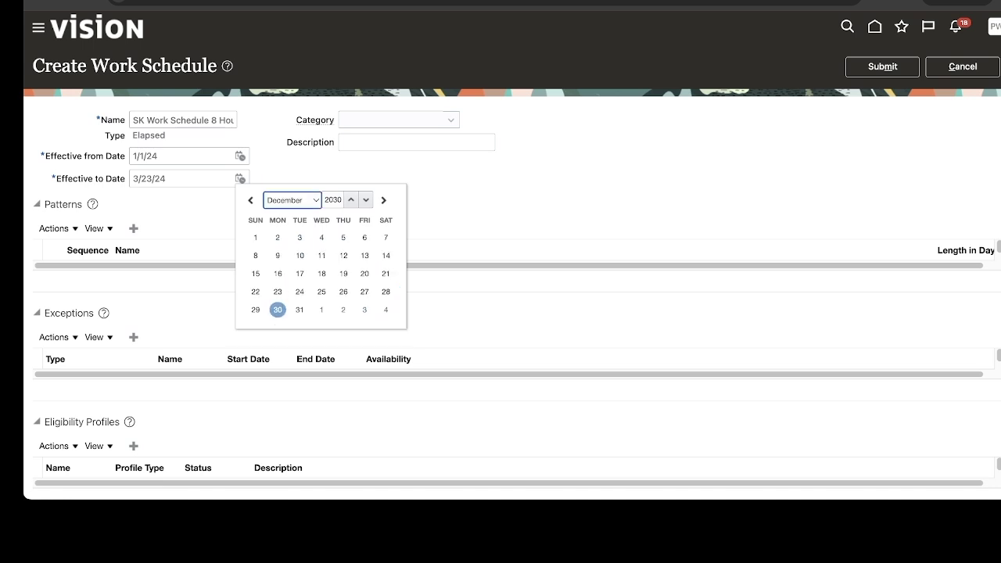
pyautogui.press('Return')
pyautogui.press('Tab')
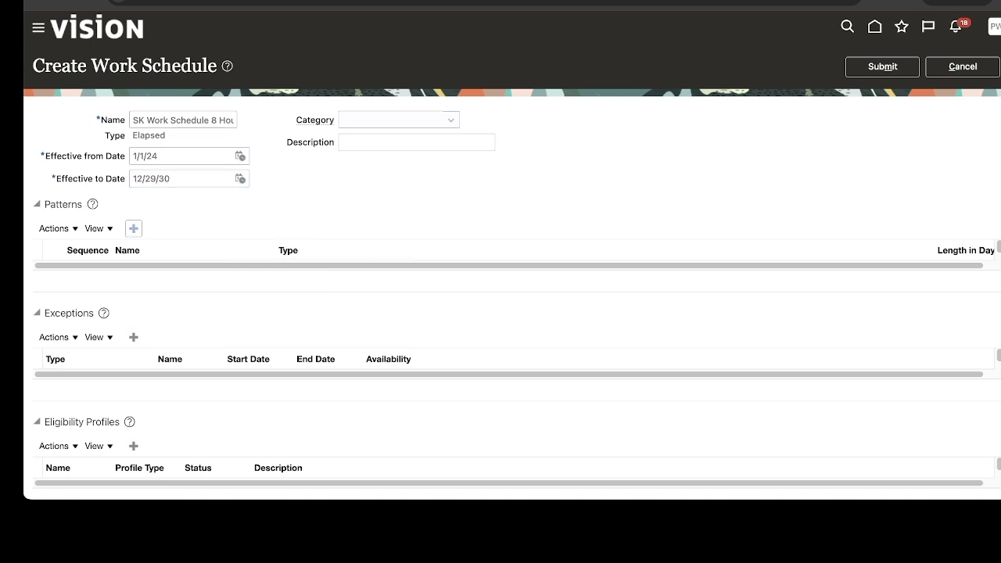
pyautogui.press('Tab')
# Add the pattern "SK Test Pattern 8 Hours (5 Days)" to the schedule with sequence 1.
pyautogui.click(134, 229)
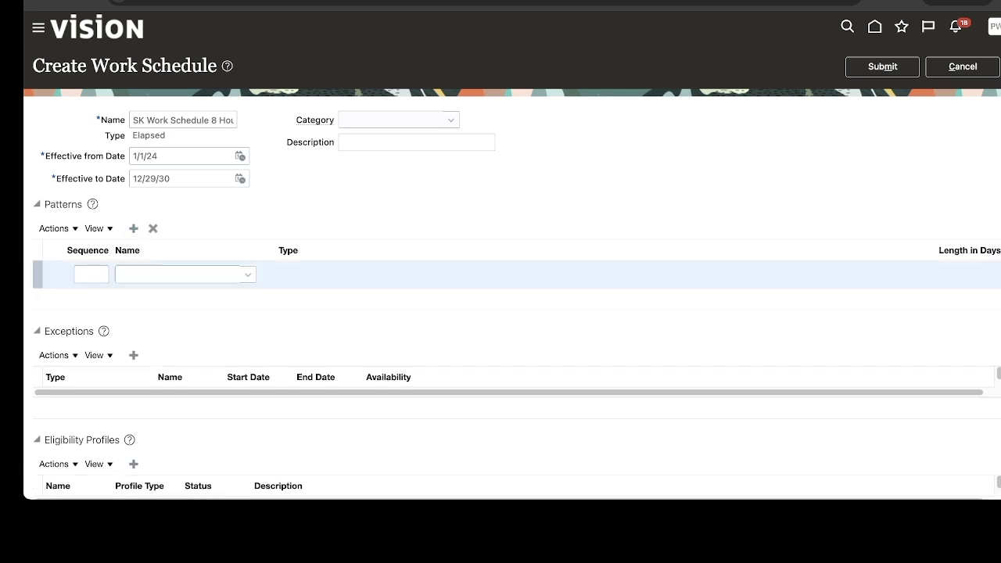
pyautogui.click(91, 274)
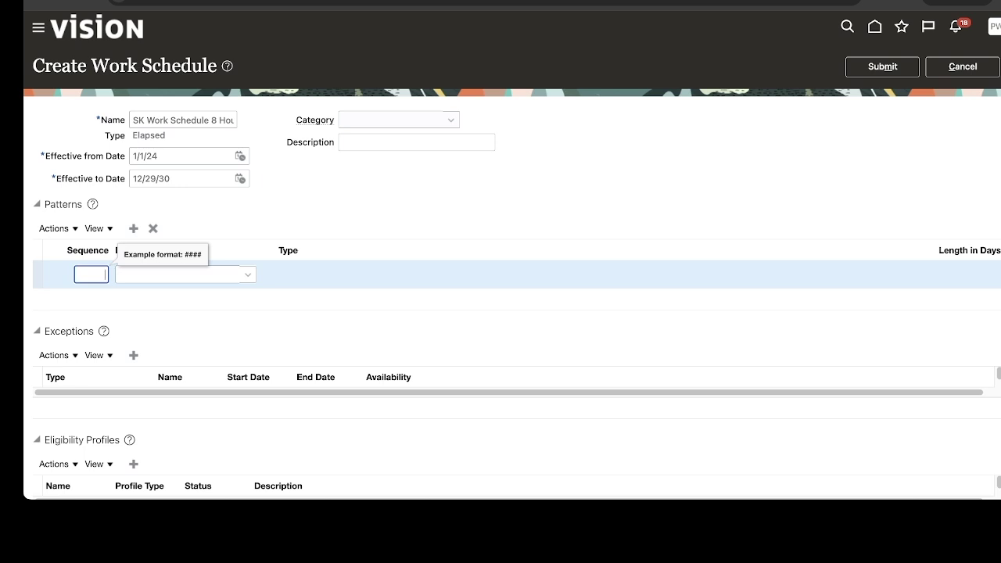
pyautogui.click(178, 275)
pyautogui.write('SK')
pyautogui.click(177, 295)
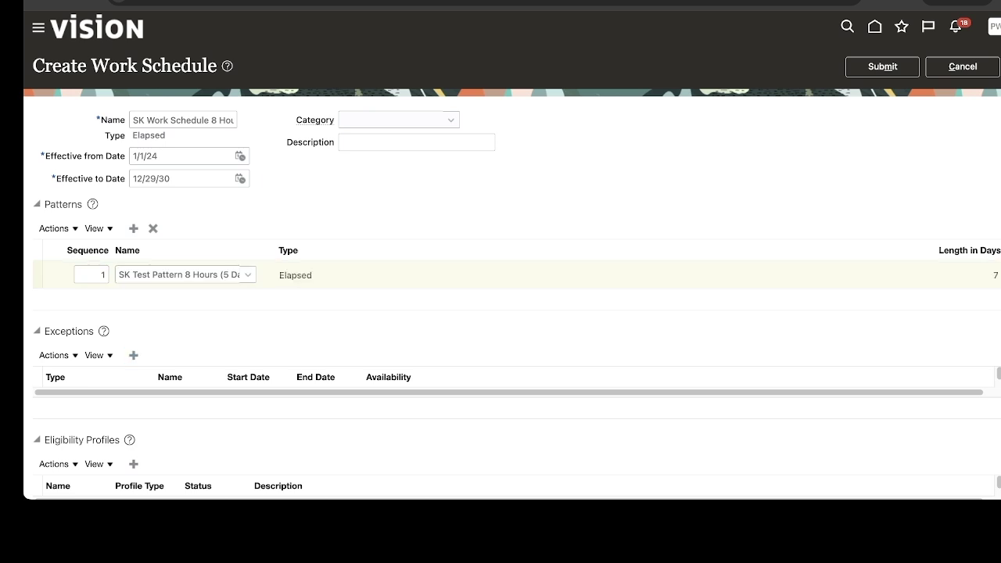
# Add a calendar event category exception for Public holiday to the work schedule and submit the schedule.
pyautogui.click(134, 355)
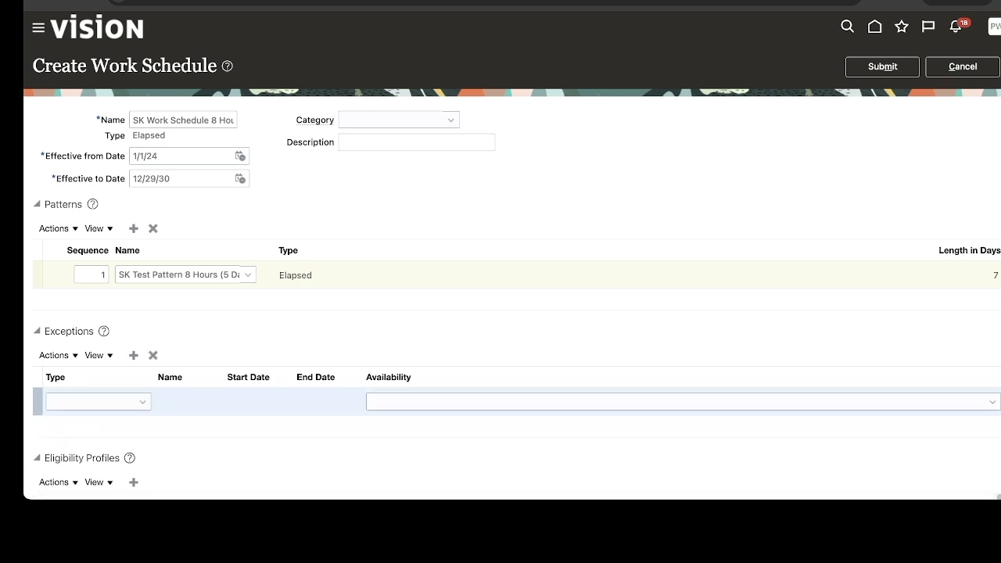
pyautogui.click(97, 401)
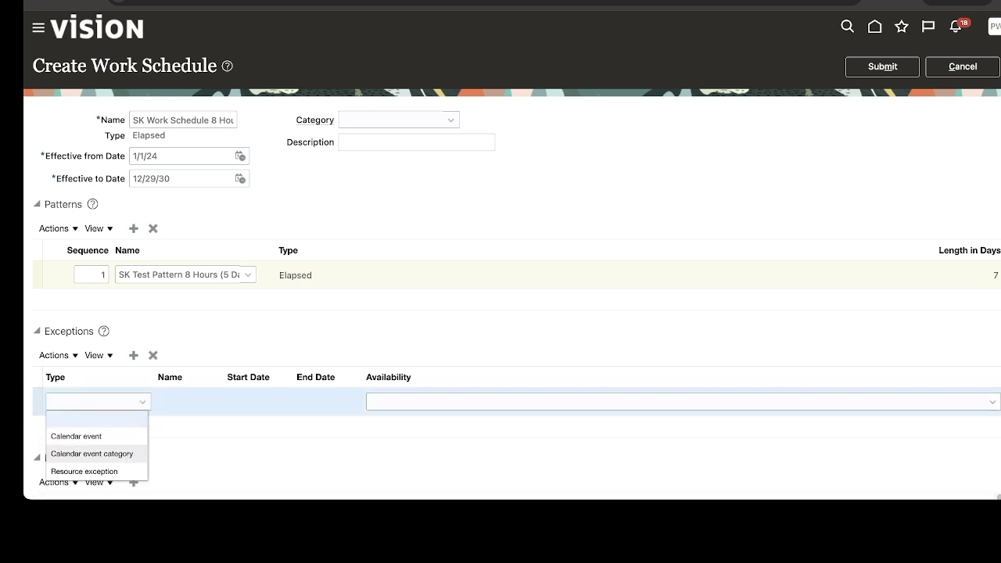
pyautogui.click(93, 453)
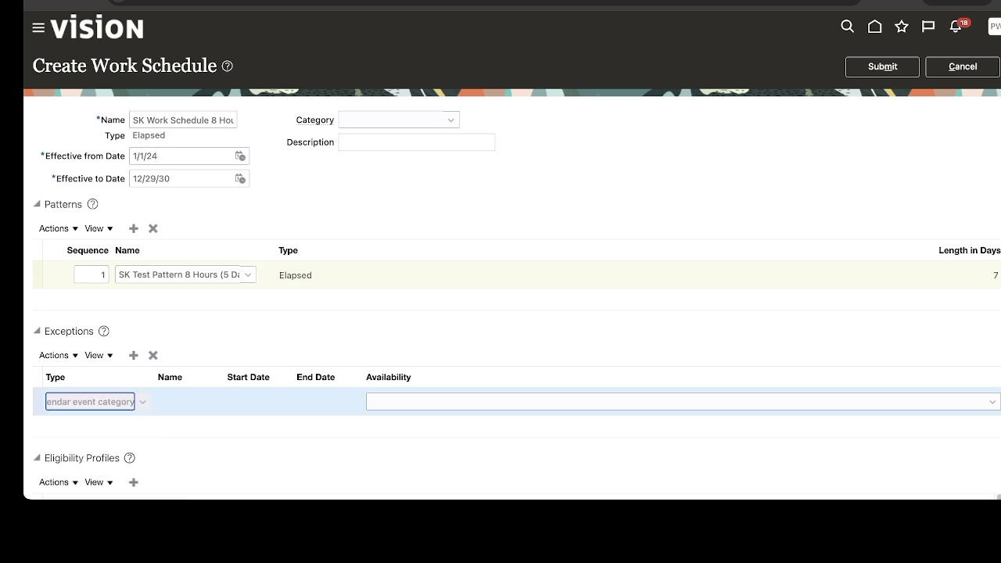
pyautogui.click(189, 401)
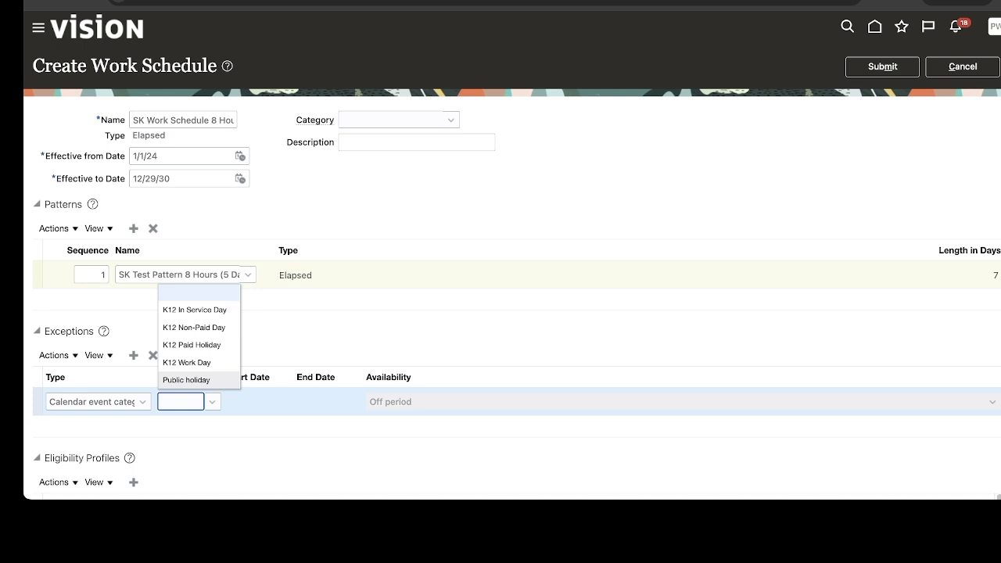
pyautogui.press('Return')
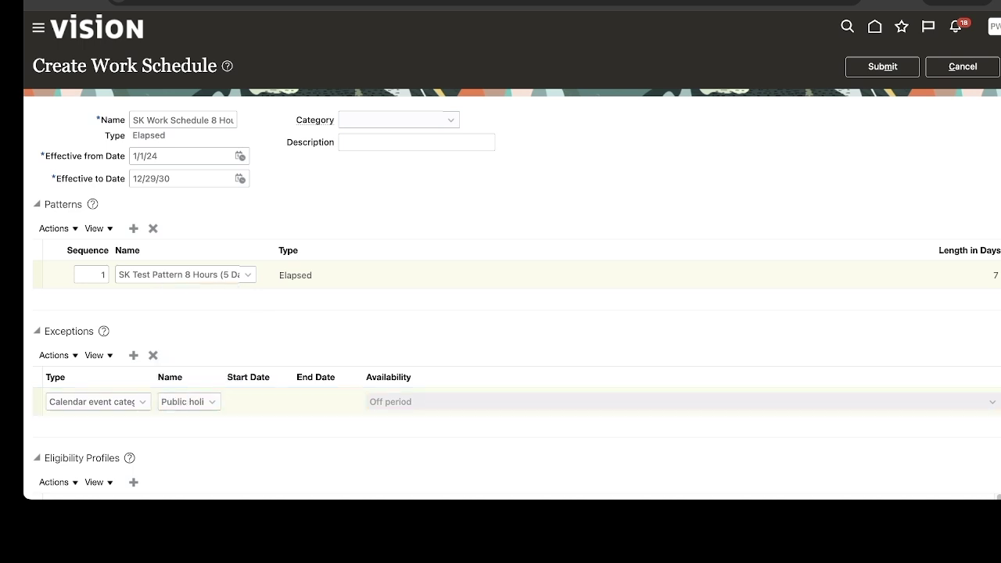
pyautogui.scroll(-1, 512, 255)
pyautogui.scroll(1, 512, 255)
pyautogui.click(882, 66)
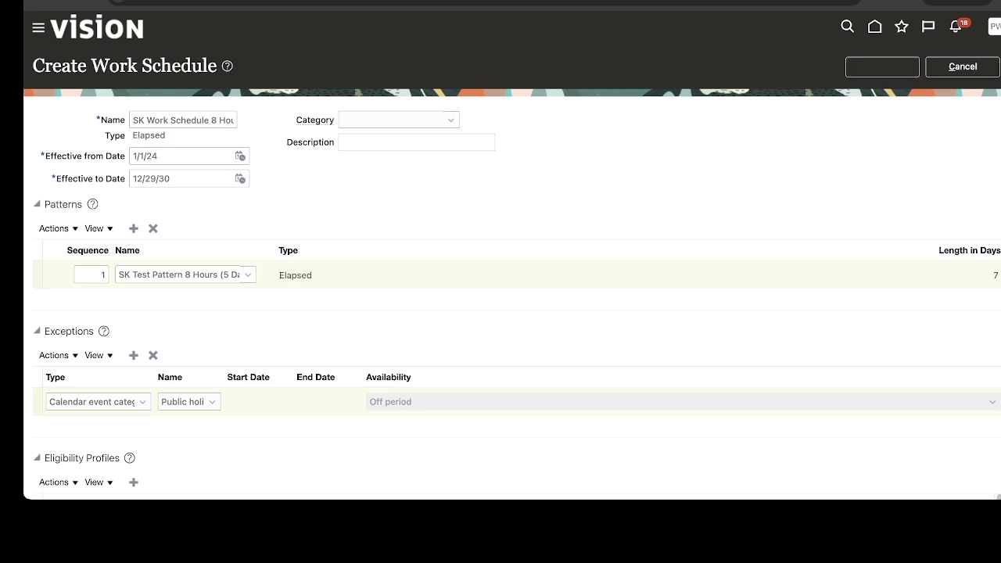
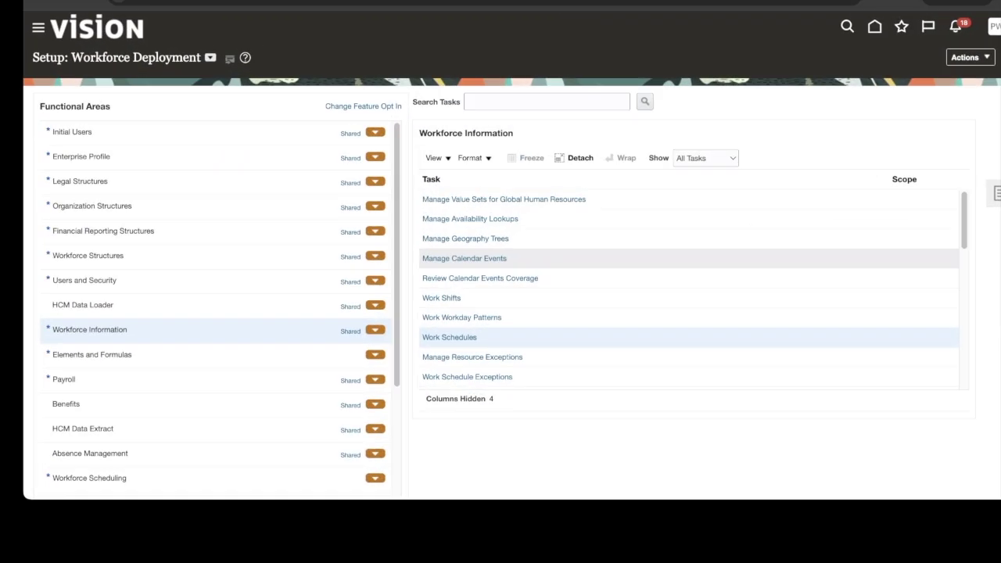
# Open the ORA_PER_GEOGRAPHIC_TREE_NODES lookup among the availability lookups and filter its lookup codes by %IN%.
pyautogui.click(471, 219)
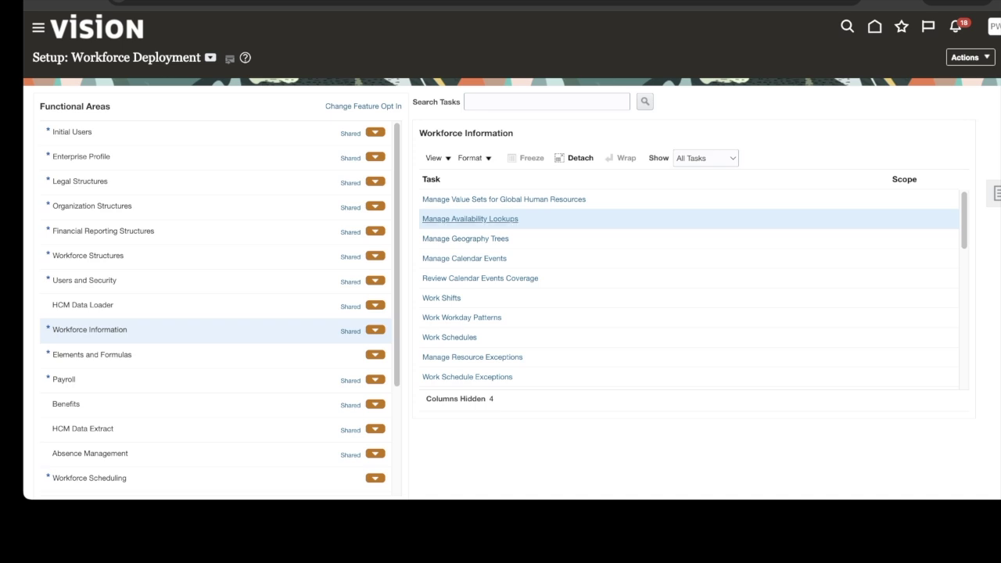
pyautogui.click(471, 219)
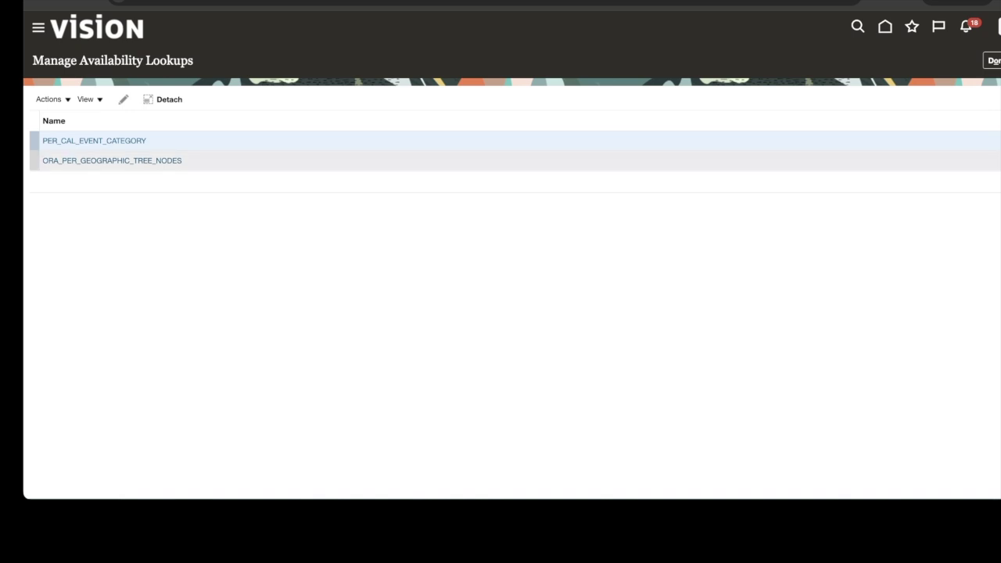
pyautogui.click(111, 161)
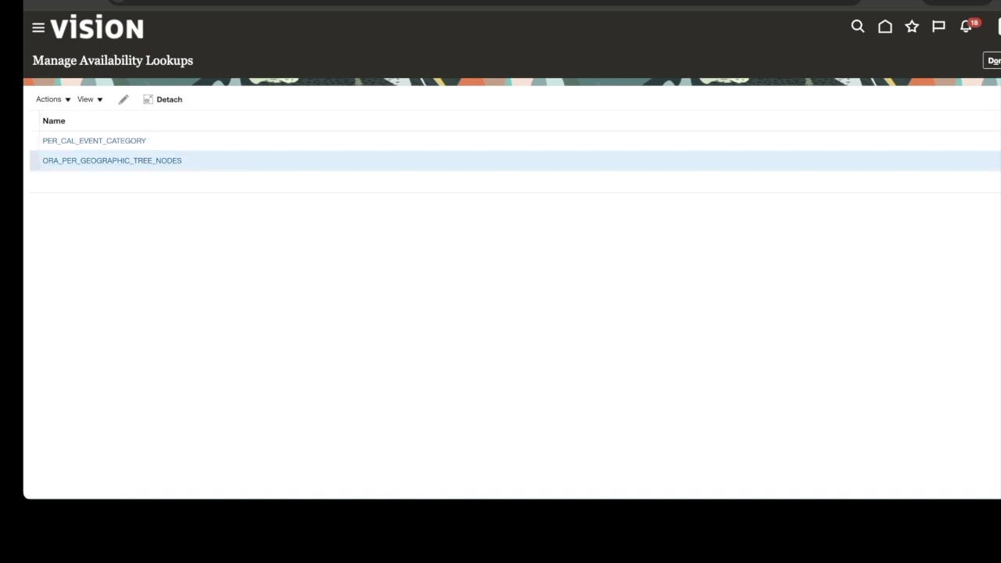
pyautogui.click(112, 161)
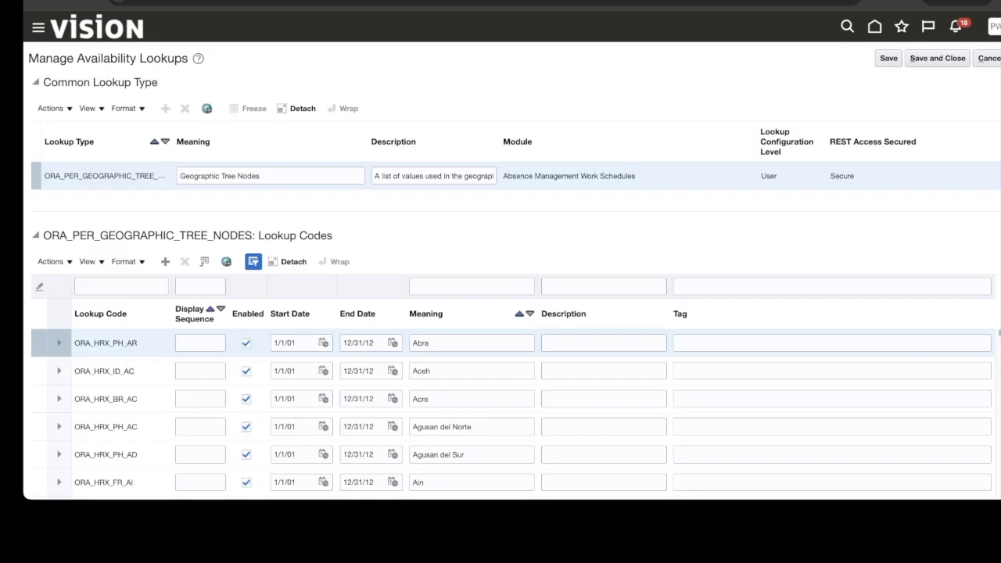
pyautogui.click(121, 286)
pyautogui.write('%%')
pyautogui.write('IN%')
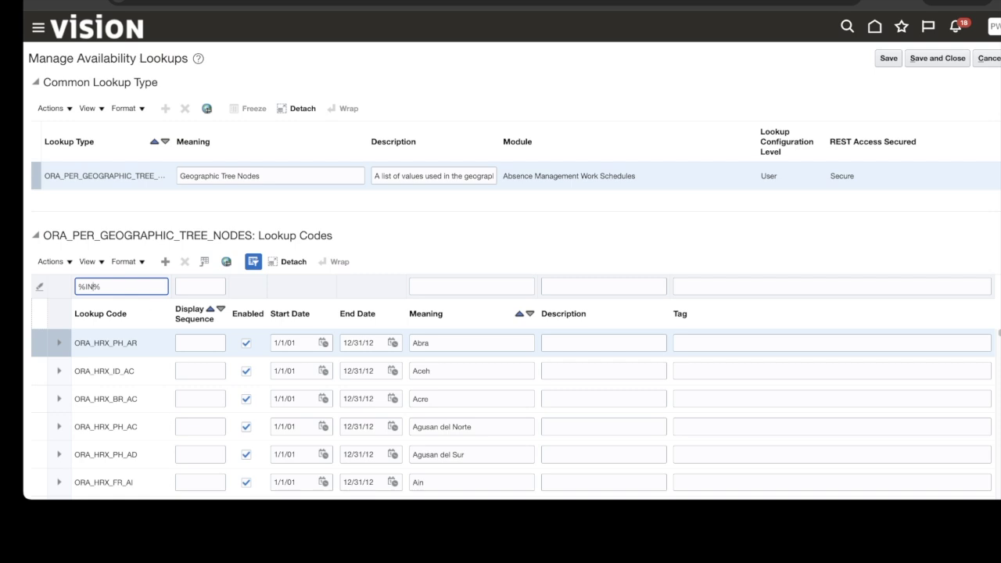
pyautogui.press('Return')
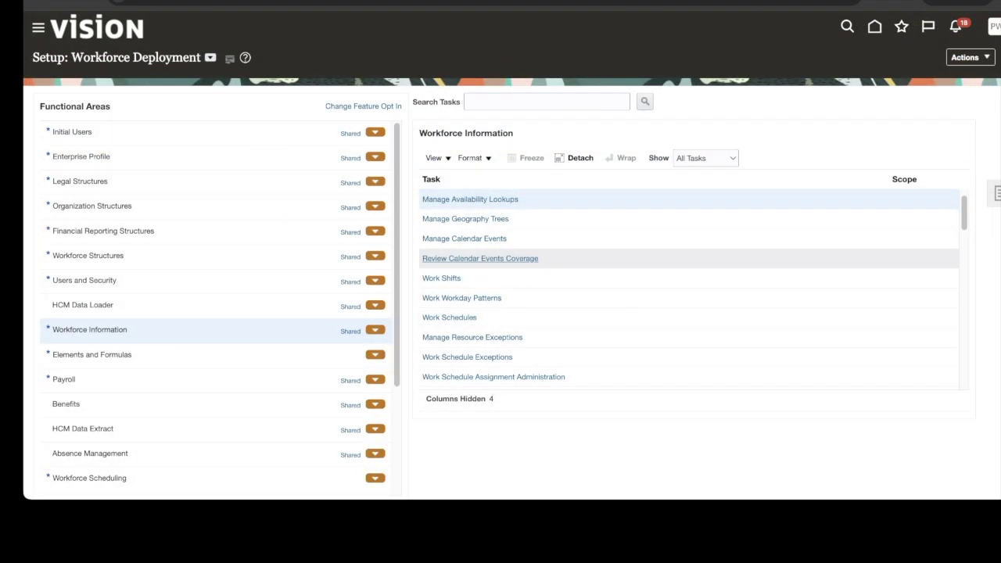
# Open the Geography Tree Version for India from the geography trees for updating, with node operations in online active mode.
pyautogui.click(466, 219)
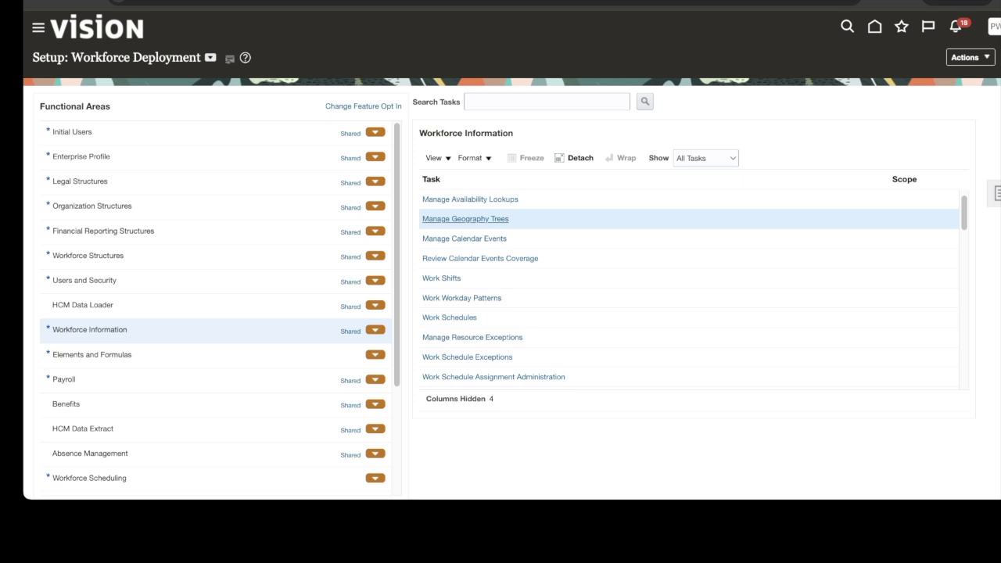
pyautogui.click(465, 219)
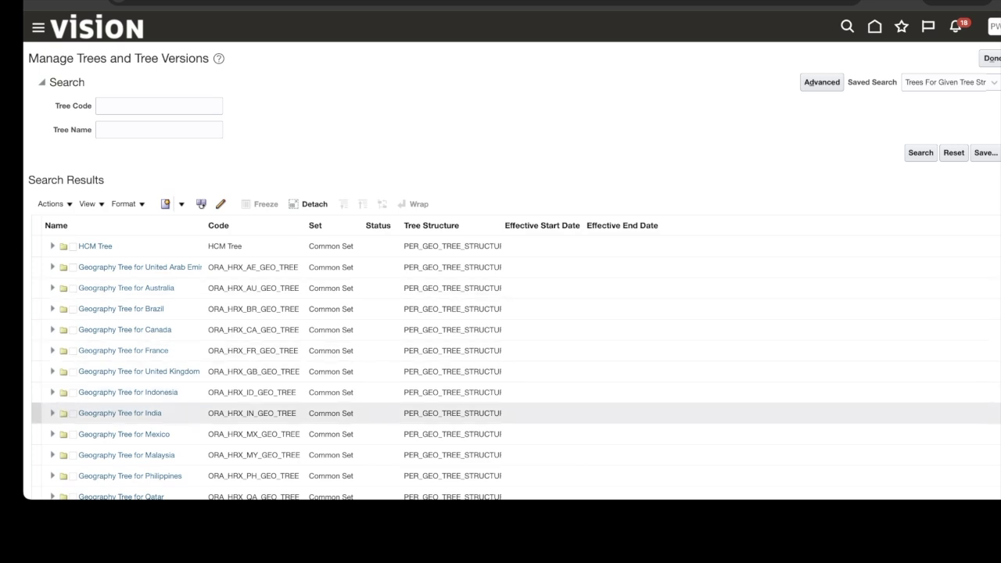
pyautogui.click(258, 413)
pyautogui.click(53, 413)
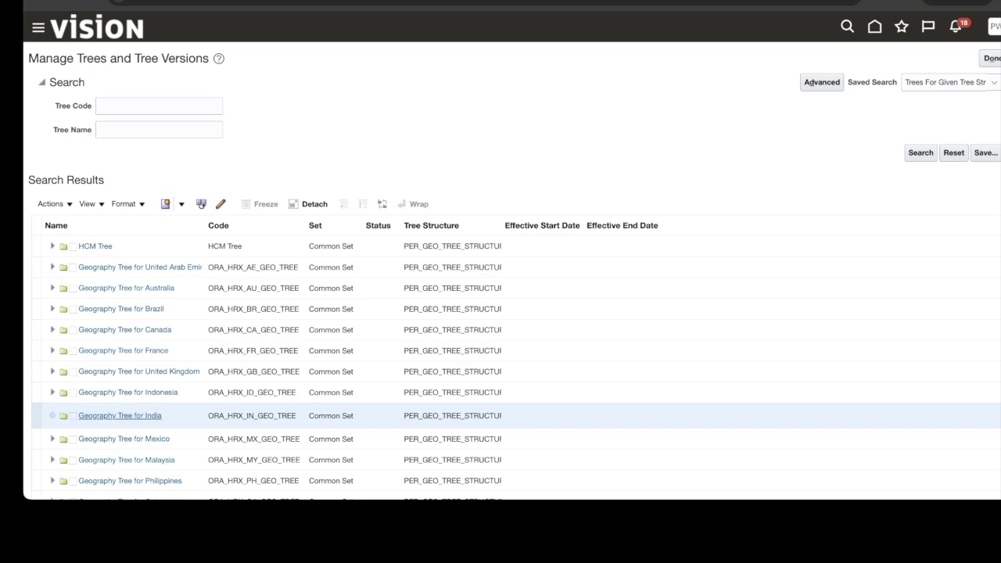
pyautogui.click(147, 434)
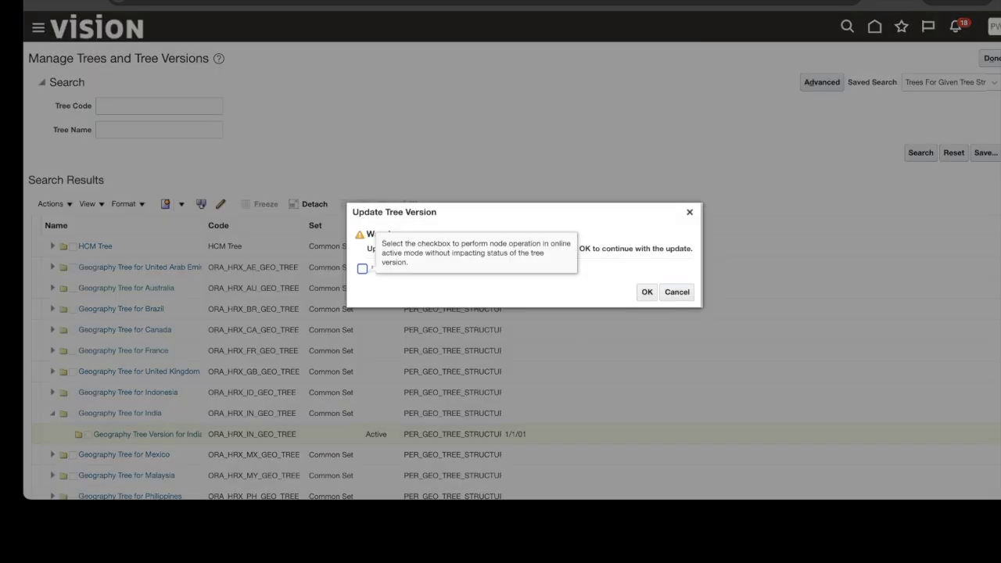
pyautogui.click(362, 269)
pyautogui.click(647, 292)
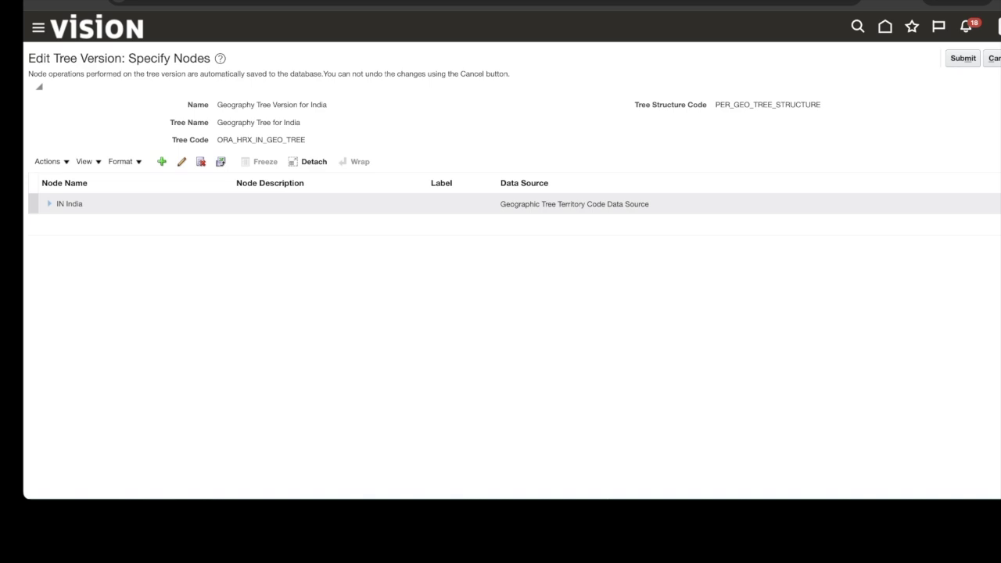
# Examine the nodes under IN India, submit the tree version and return to the setup tasks.
pyautogui.click(49, 204)
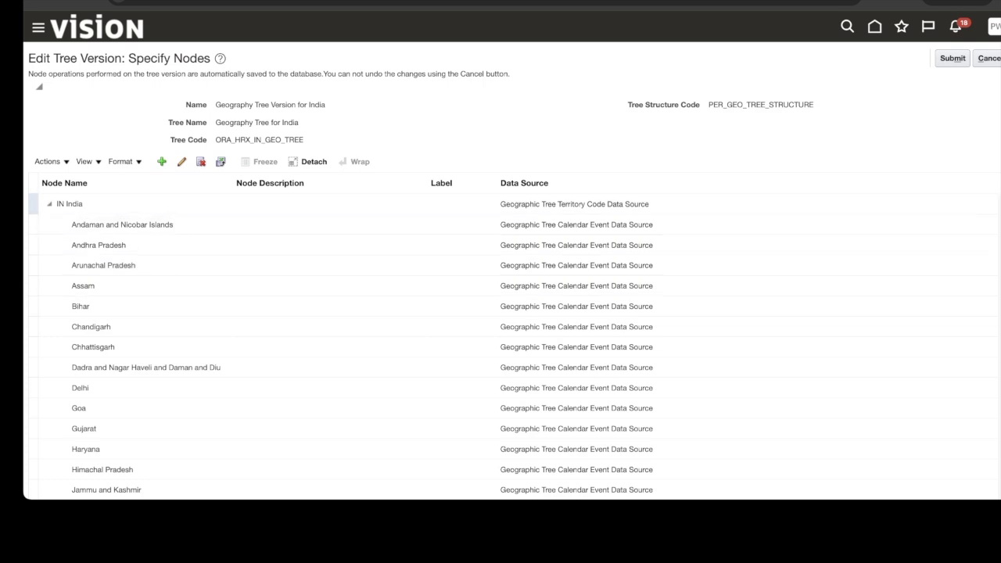
pyautogui.click(953, 58)
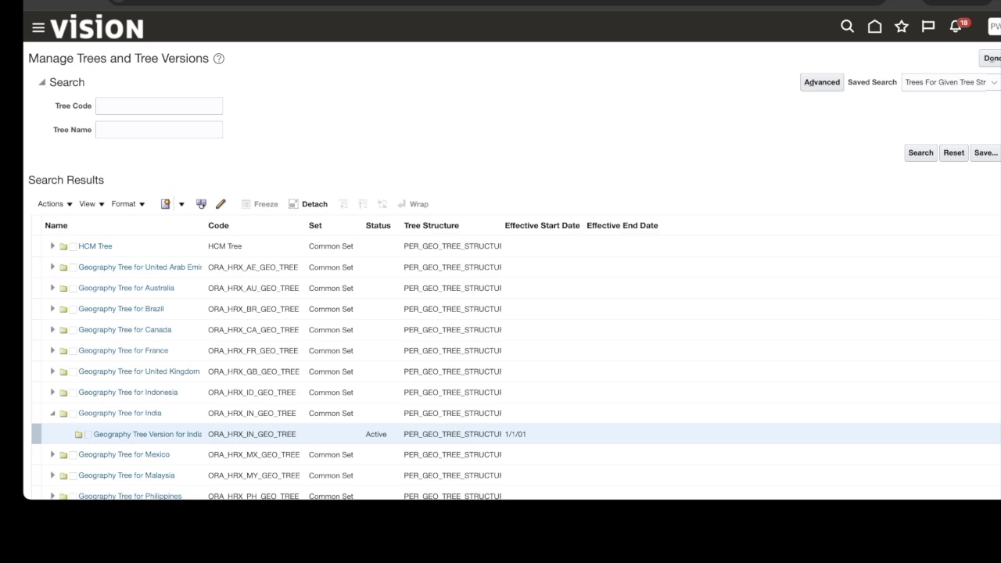
pyautogui.click(992, 59)
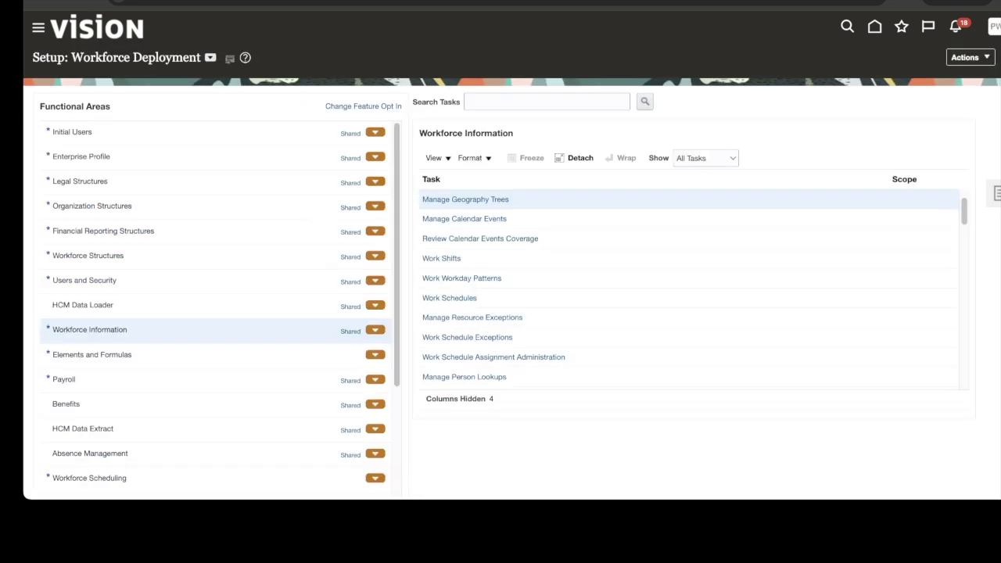
# Show all tasks of the Workforce Structures functional area and open Manage Locations.
pyautogui.click(88, 255)
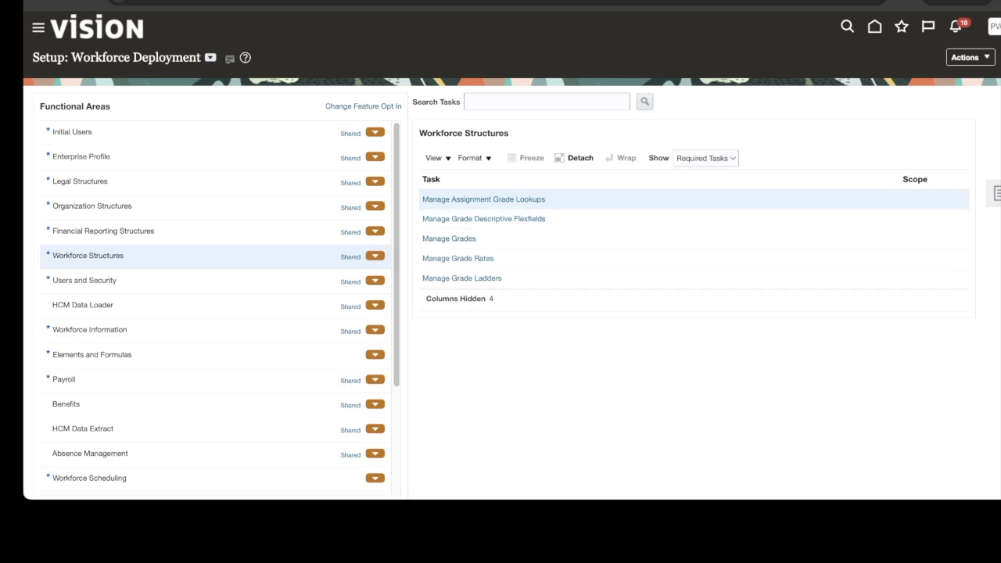
pyautogui.click(705, 158)
pyautogui.click(695, 174)
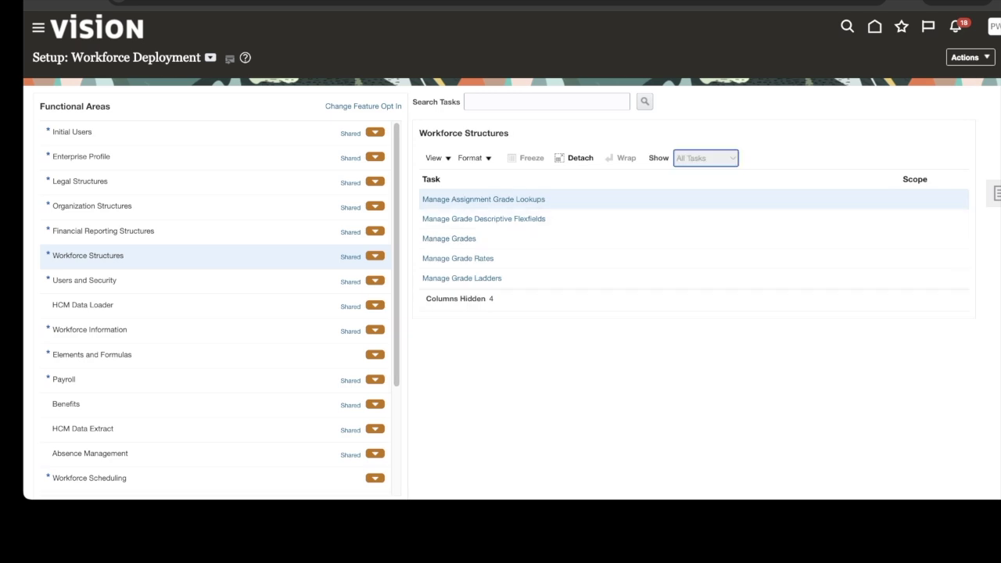
pyautogui.scroll(-1, 469, 317)
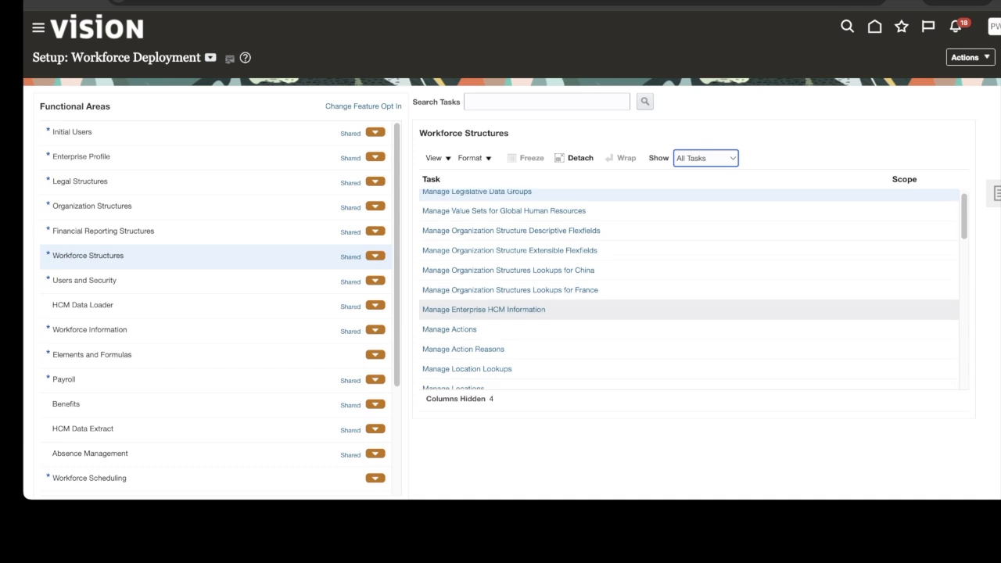
pyautogui.click(454, 380)
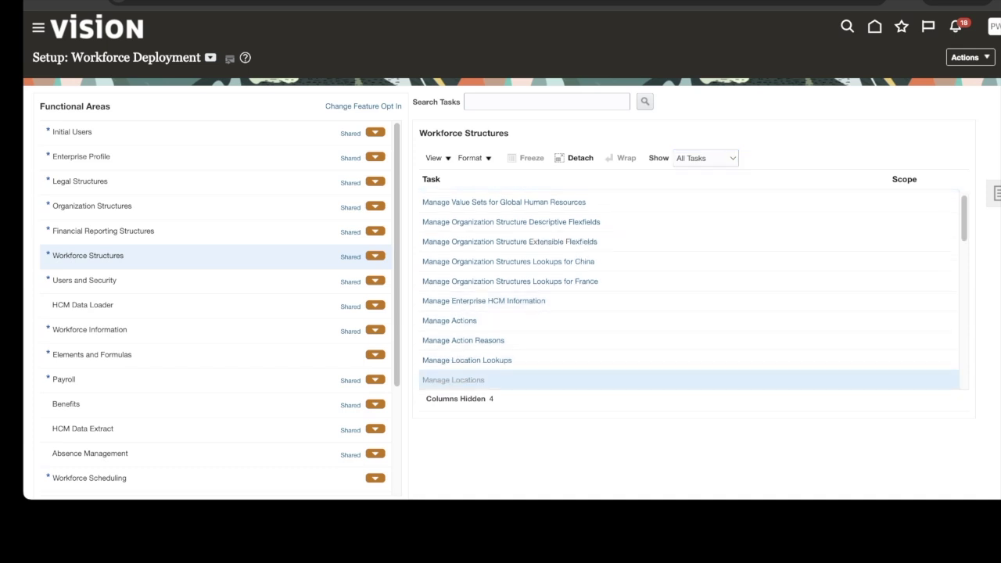
pyautogui.click(453, 380)
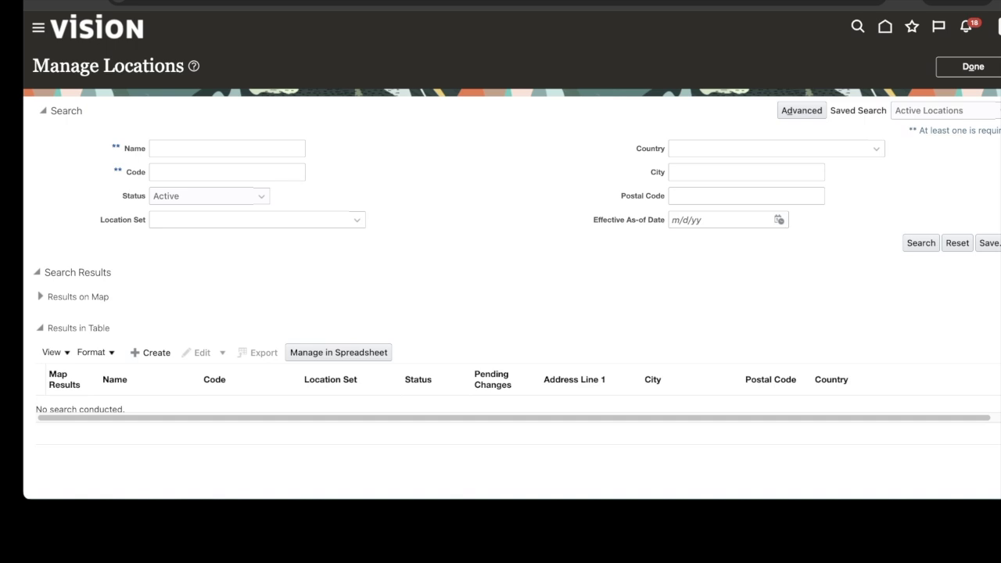
# Search the active locations for the name Bangalore and open that location for editing.
pyautogui.click(227, 149)
pyautogui.write('Bangalore')
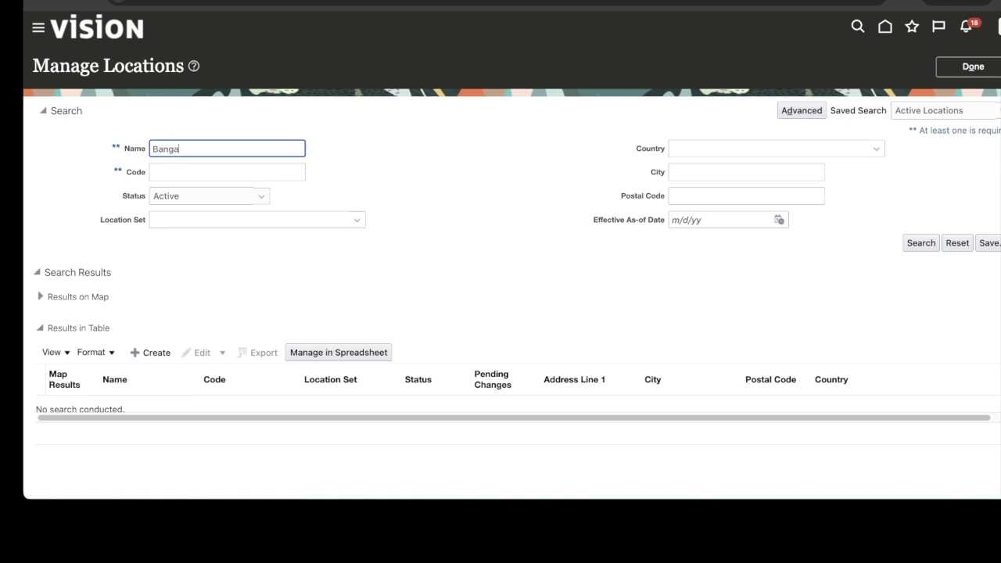
pyautogui.press('BackSpace')
pyautogui.write('e')
pyautogui.press('Return')
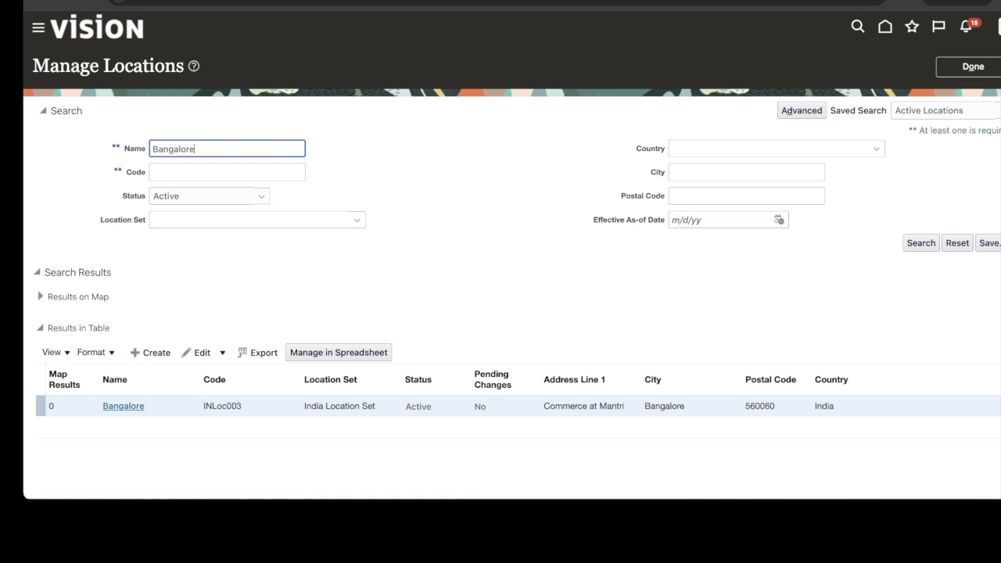
pyautogui.click(123, 406)
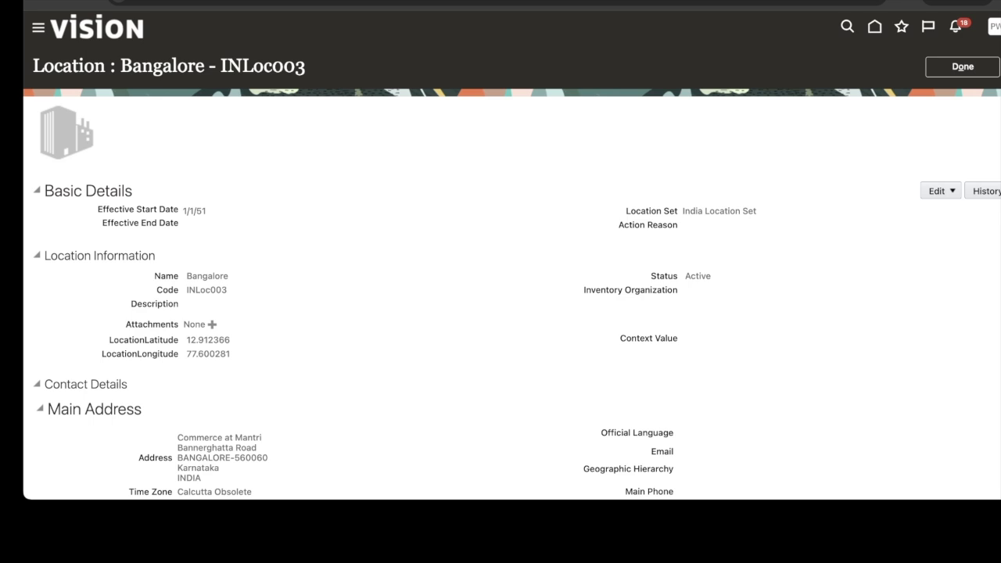
pyautogui.click(940, 190)
pyautogui.click(952, 228)
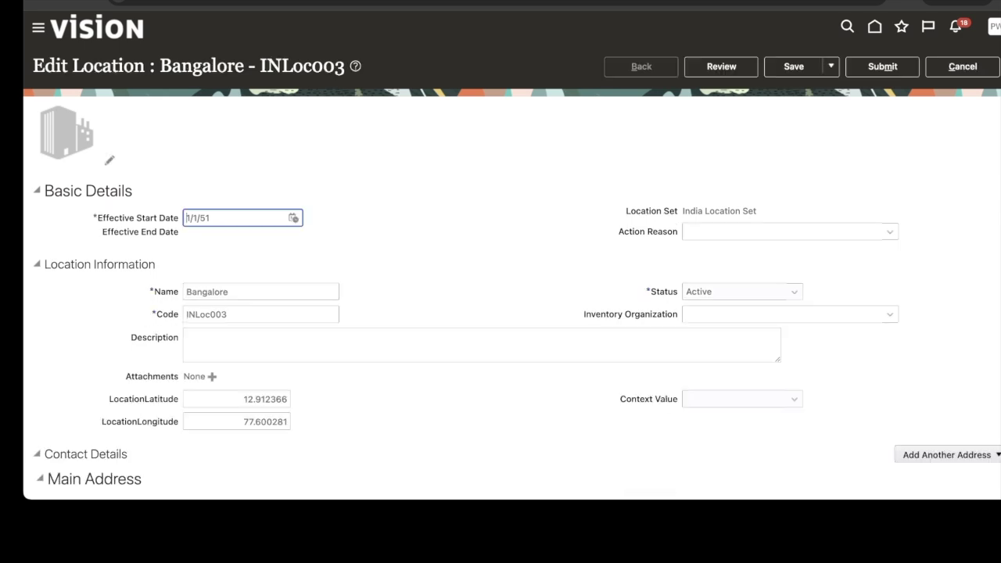
# Set the Bangalore location's main address Geographic Hierarchy to Karnataka and submit the change.
pyautogui.scroll(-5, 501, 313)
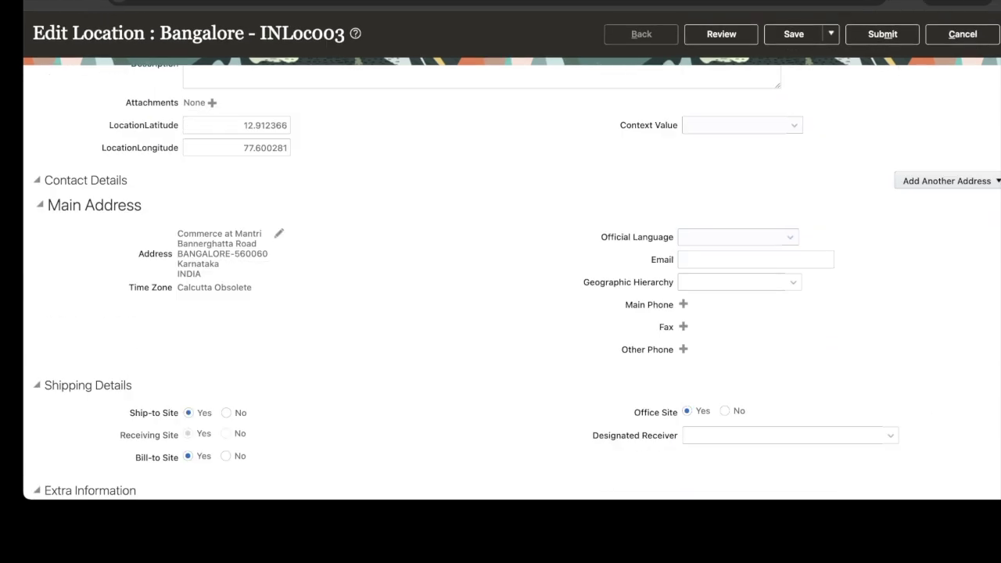
pyautogui.click(731, 283)
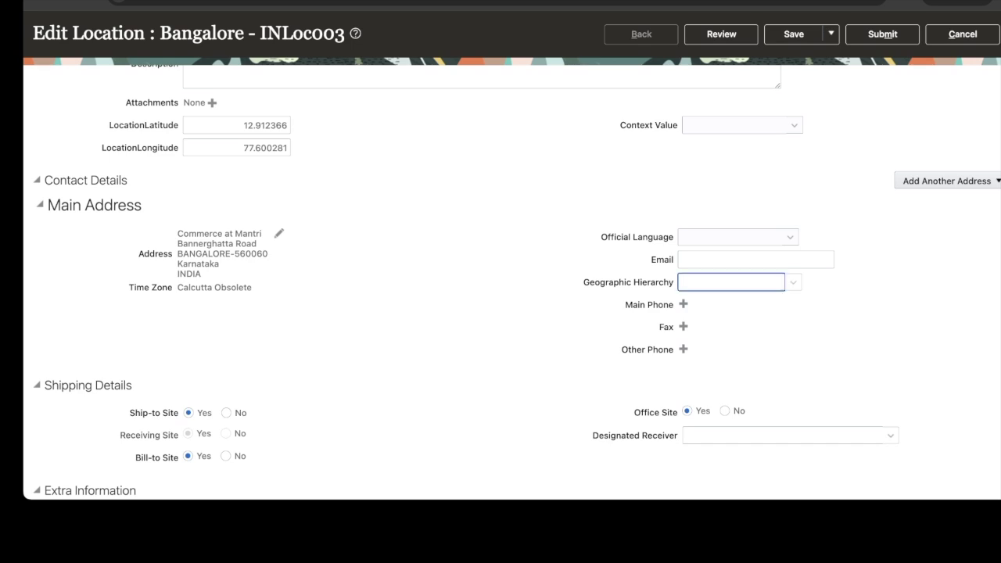
pyautogui.write('Karna')
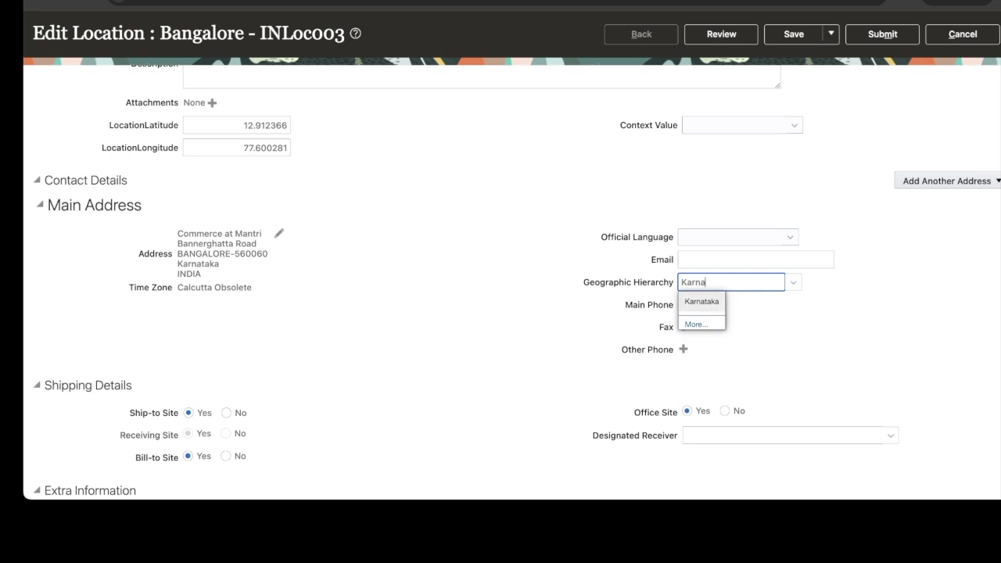
pyautogui.press('Return')
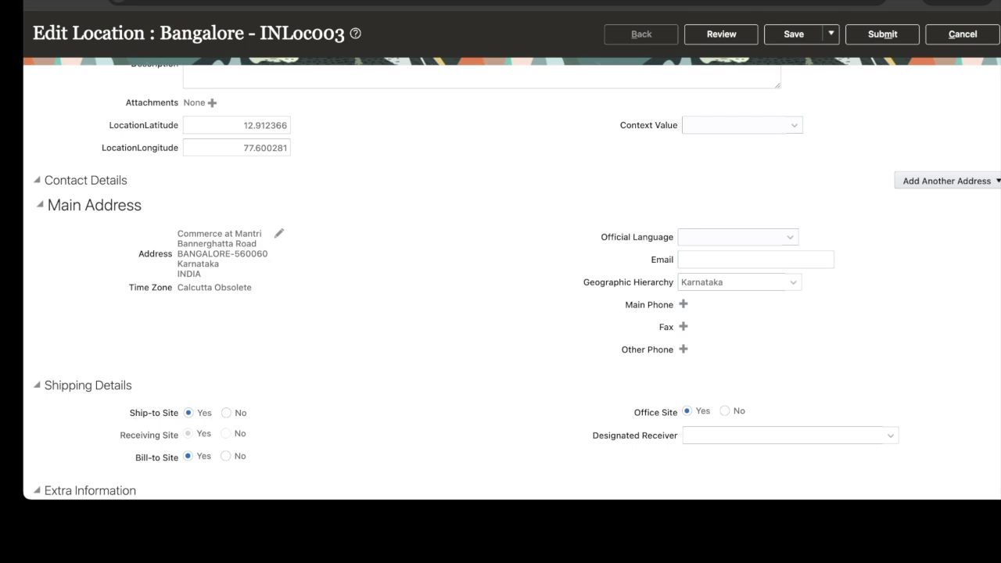
pyautogui.scroll(4, 501, 281)
pyautogui.click(883, 67)
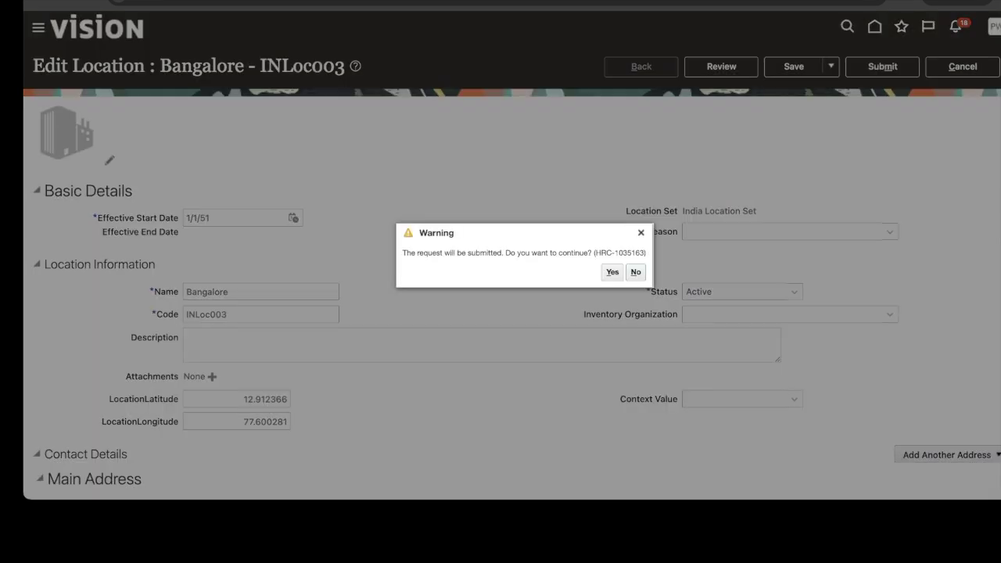
pyautogui.click(612, 272)
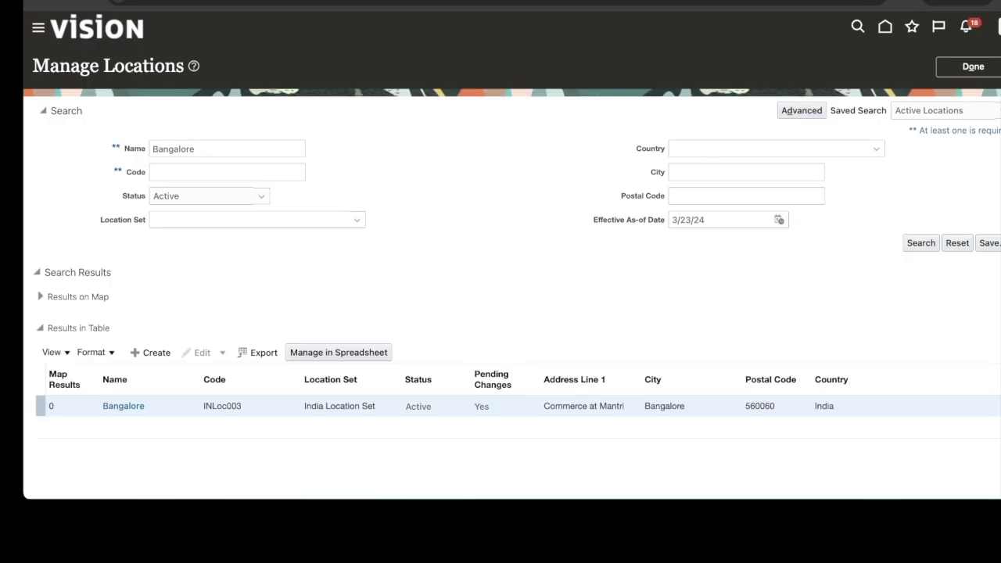
# Search the active locations for the name Hyderabad and open that location for editing.
pyautogui.doubleClick(173, 149)
pyautogui.write('Hyderabad')
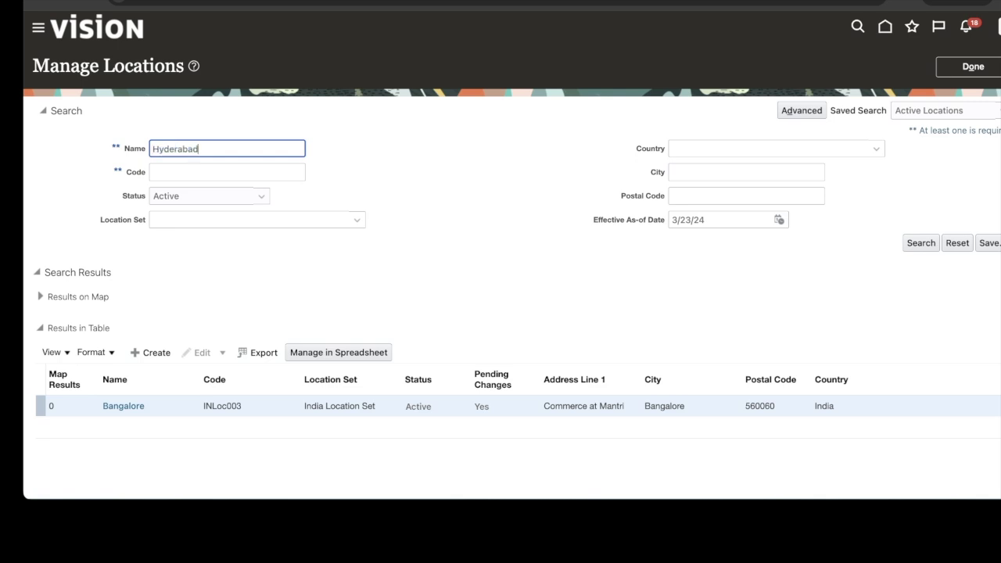
pyautogui.click(922, 244)
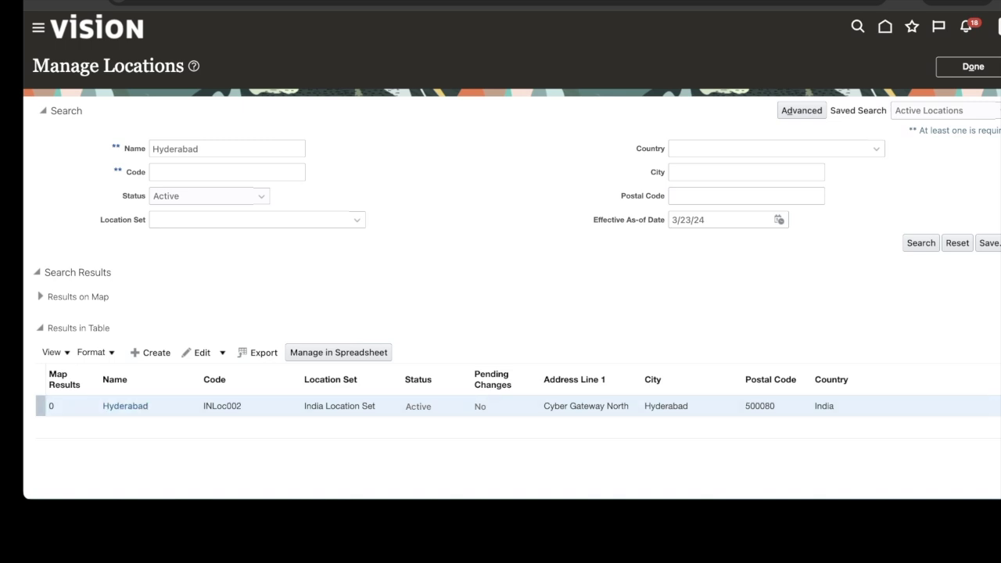
pyautogui.click(125, 406)
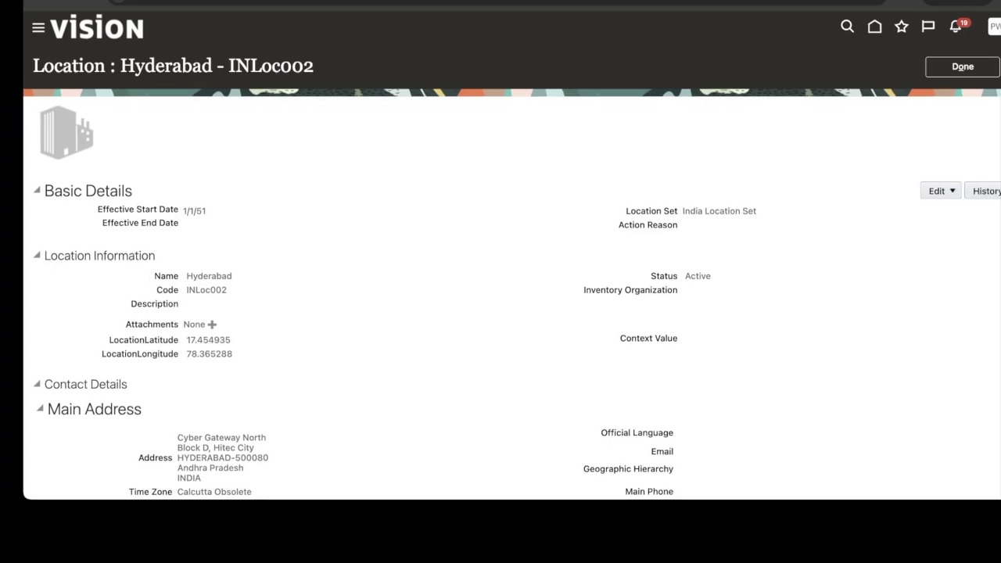
pyautogui.click(941, 191)
pyautogui.click(952, 228)
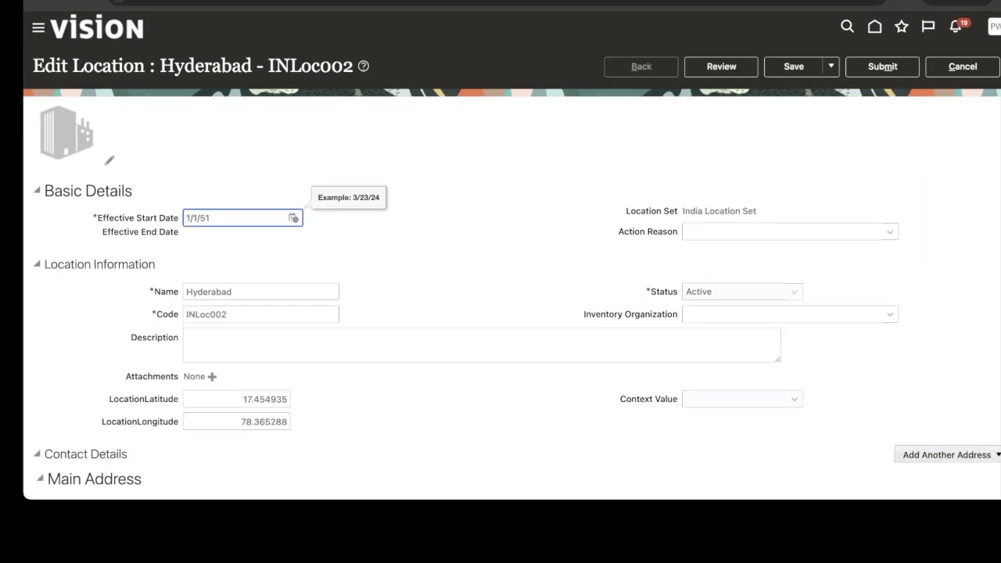
# Set the Hyderabad location's main address Geographic Hierarchy to Telangana and submit the change.
pyautogui.scroll(-3, 512, 313)
pyautogui.click(731, 392)
pyautogui.write('Tela')
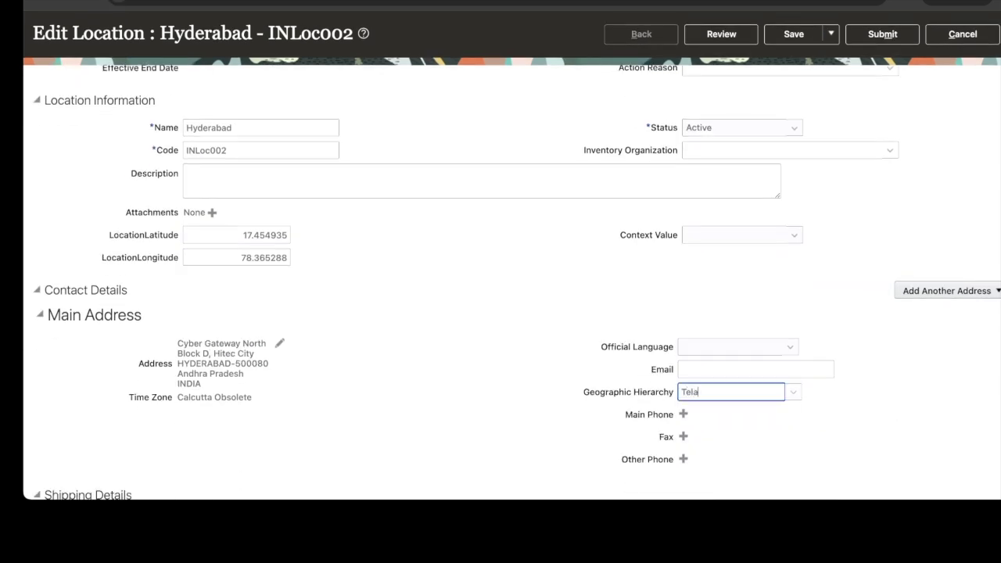
pyautogui.click(702, 411)
pyautogui.press('Return')
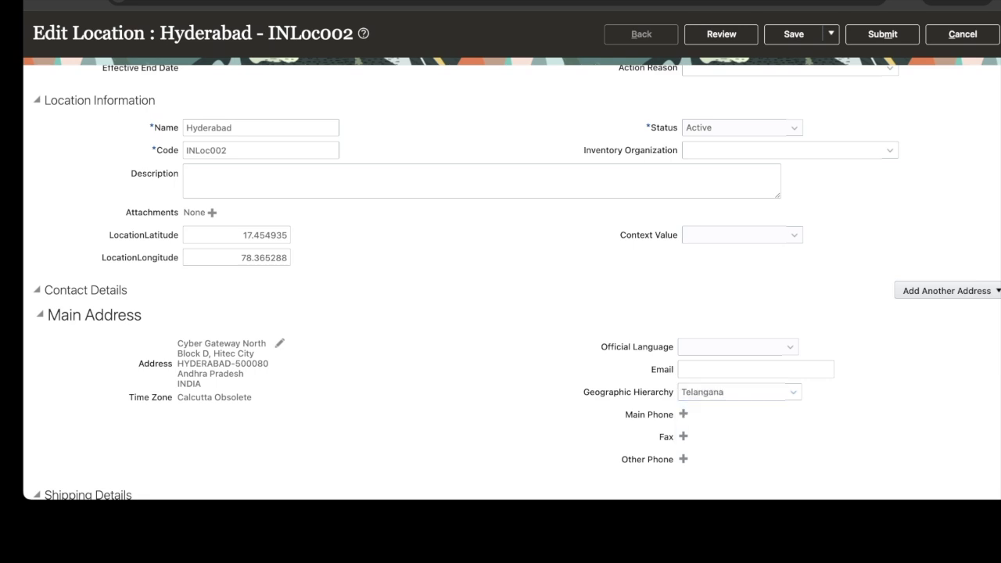
pyautogui.click(882, 34)
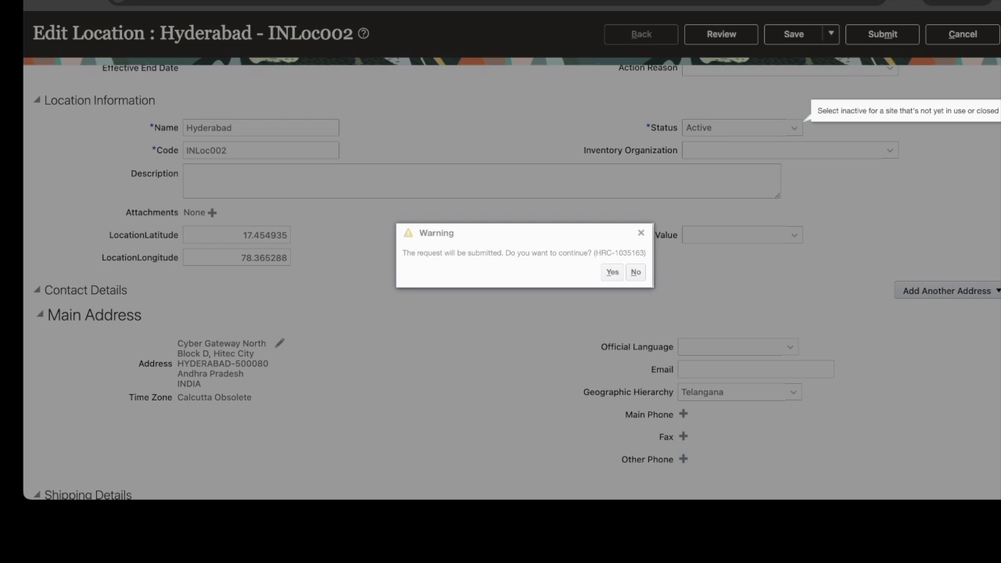
pyautogui.click(612, 273)
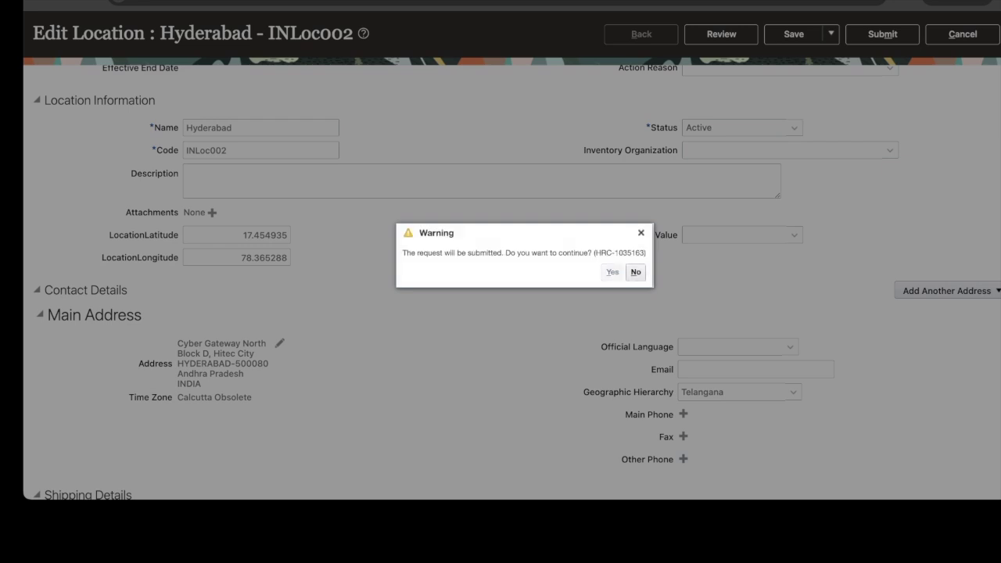
pyautogui.click(561, 272)
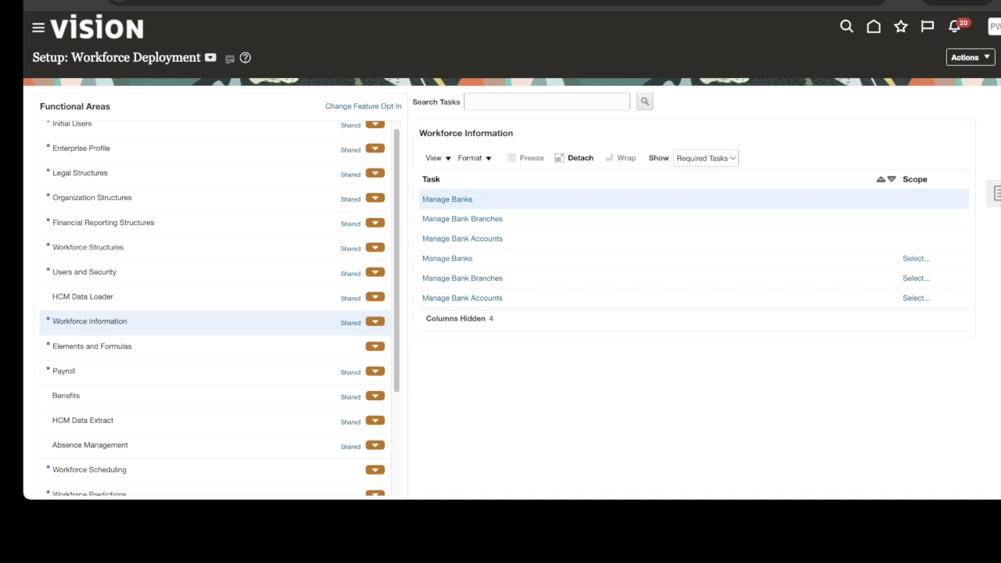
# Show all tasks of the Workforce Information functional area and open Manage Calendar Events.
pyautogui.click(696, 212)
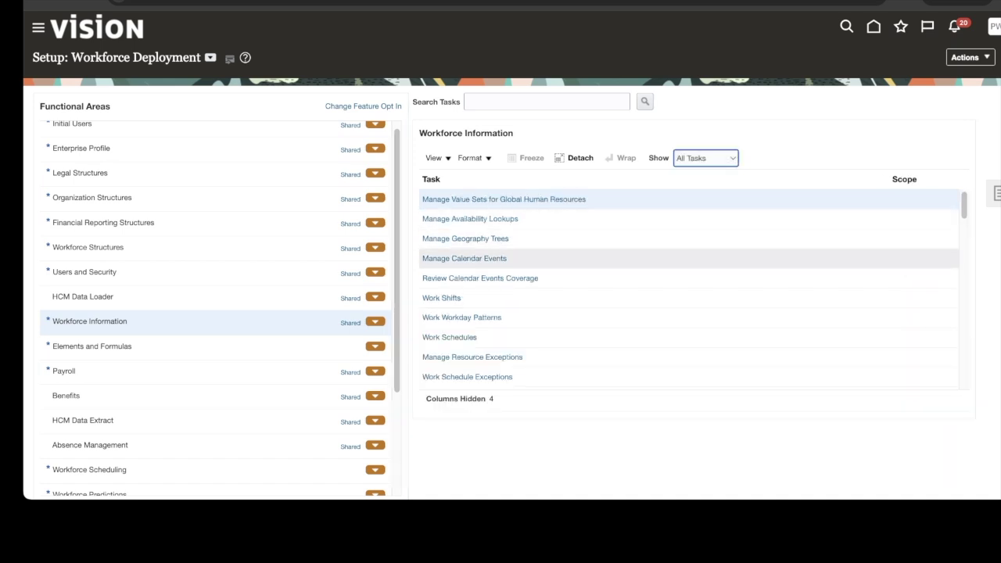
pyautogui.click(688, 259)
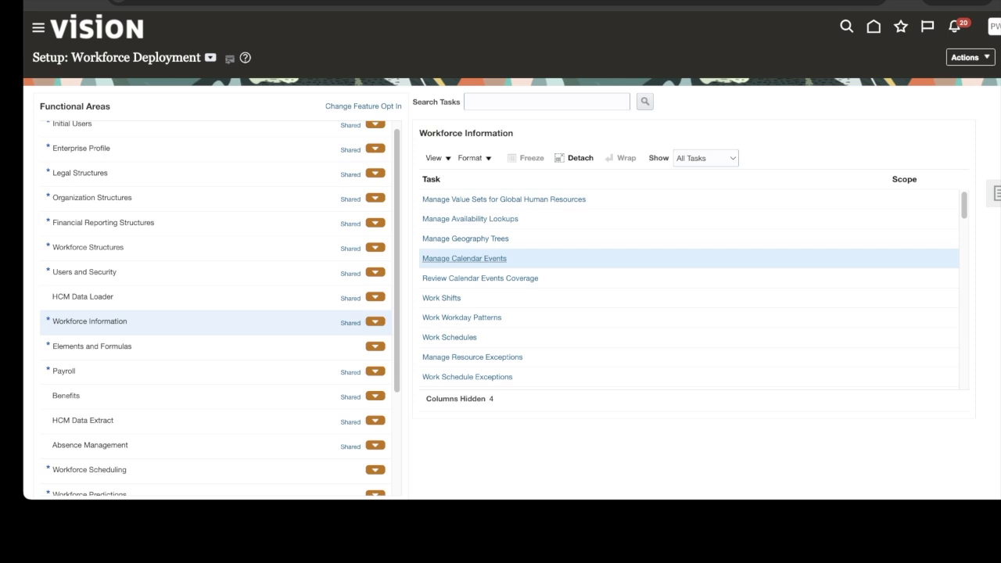
pyautogui.click(464, 259)
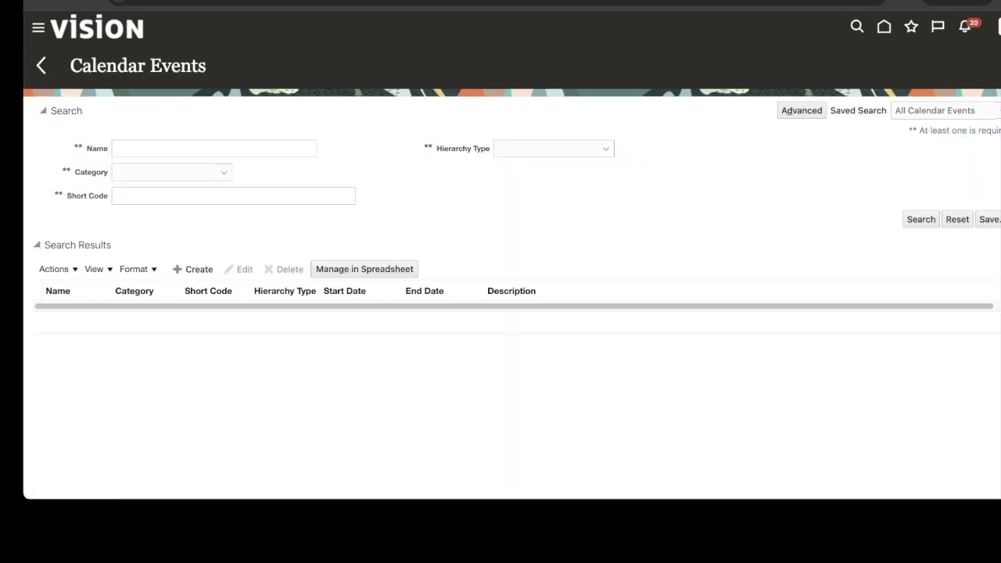
# Create a calendar event named Bangalore Test Holiday with the category Public holiday.
pyautogui.click(194, 269)
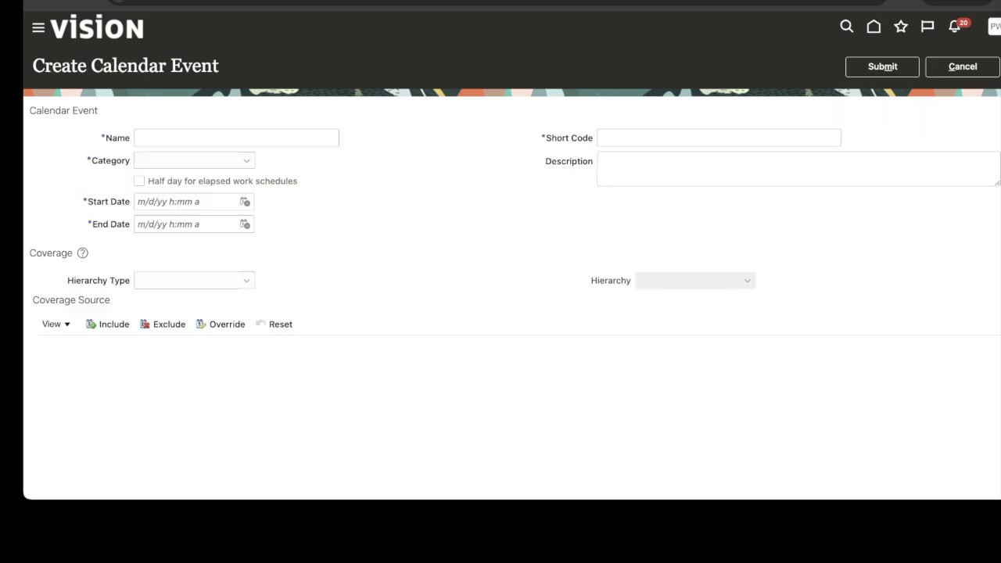
pyautogui.click(236, 138)
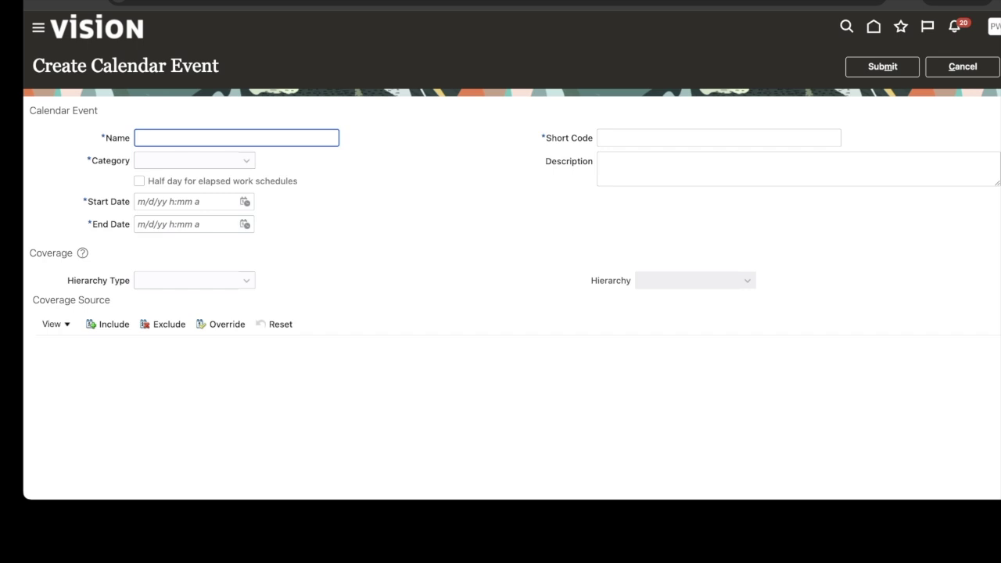
pyautogui.write('Bangalore Test Holiday')
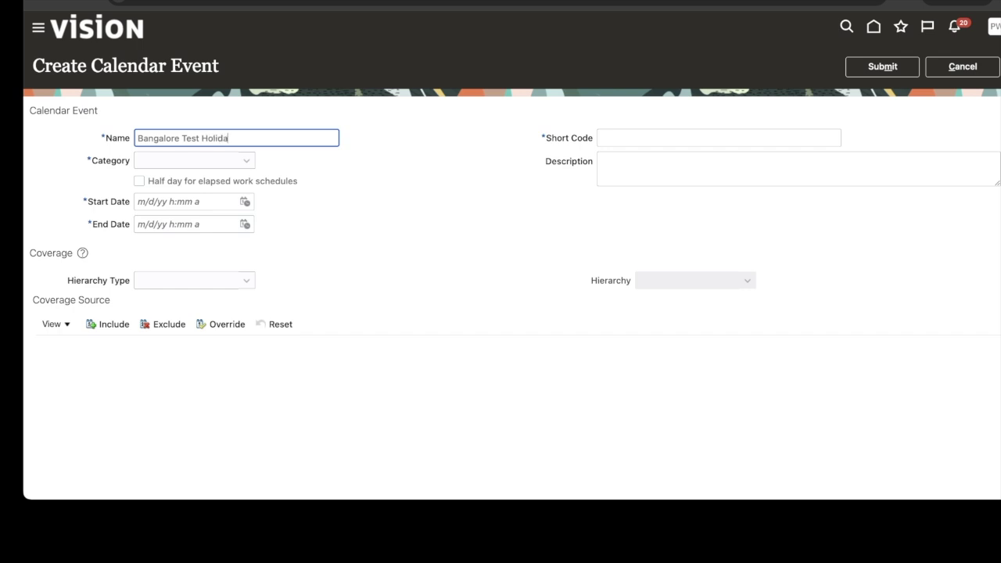
pyautogui.click(247, 160)
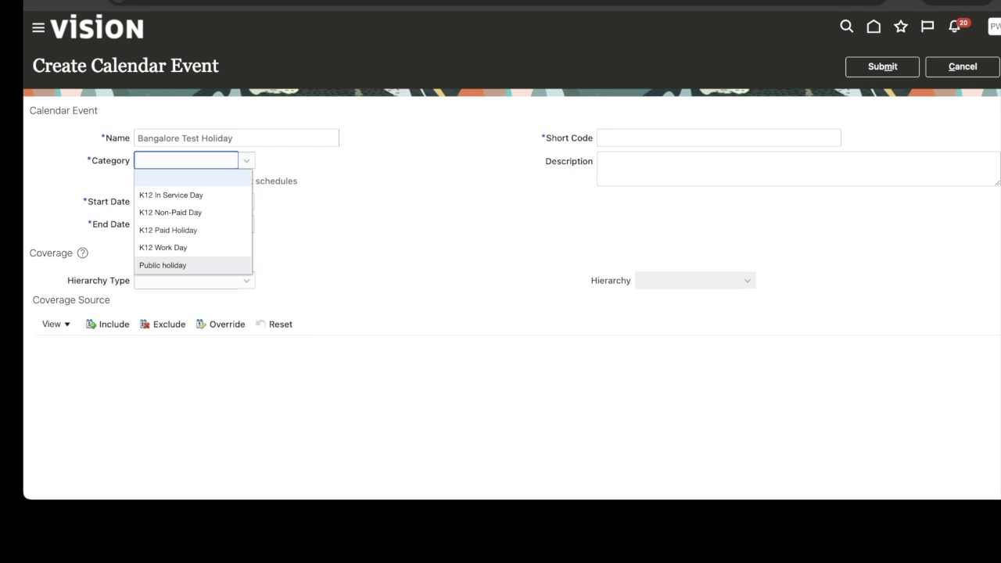
pyautogui.press('Return')
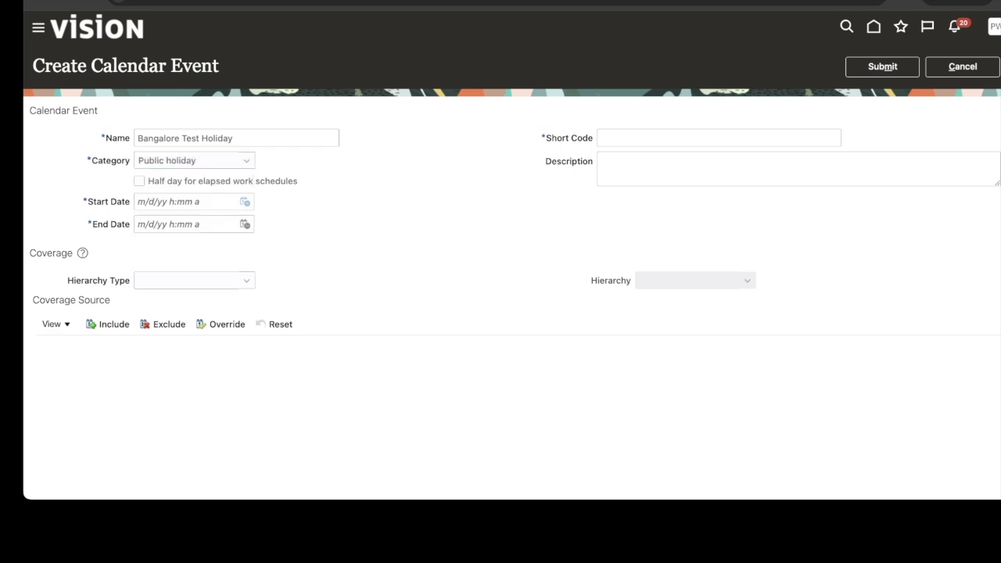
# Set the calendar event's start date to 3/18/24 12:00 AM.
pyautogui.click(244, 202)
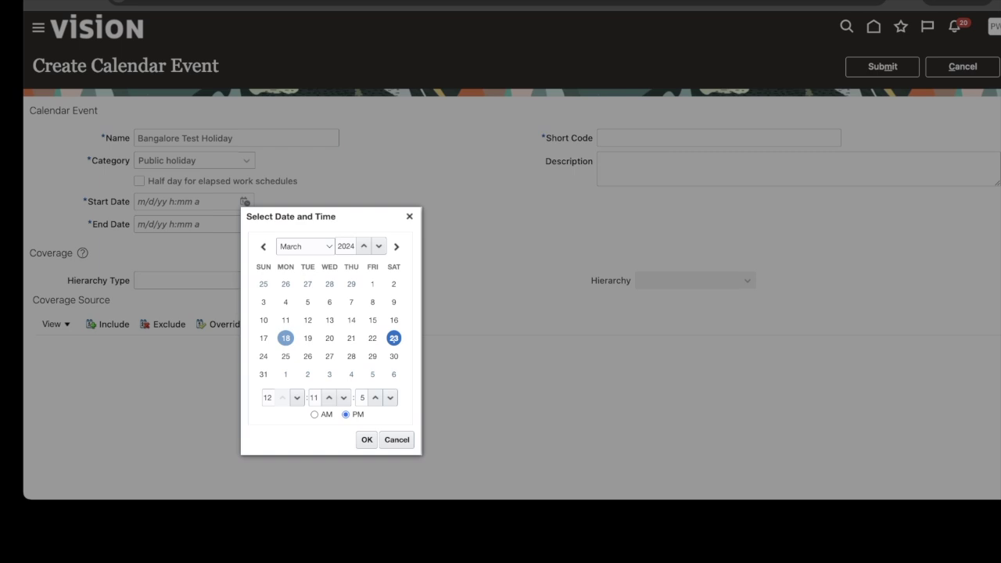
pyautogui.click(285, 338)
pyautogui.click(366, 440)
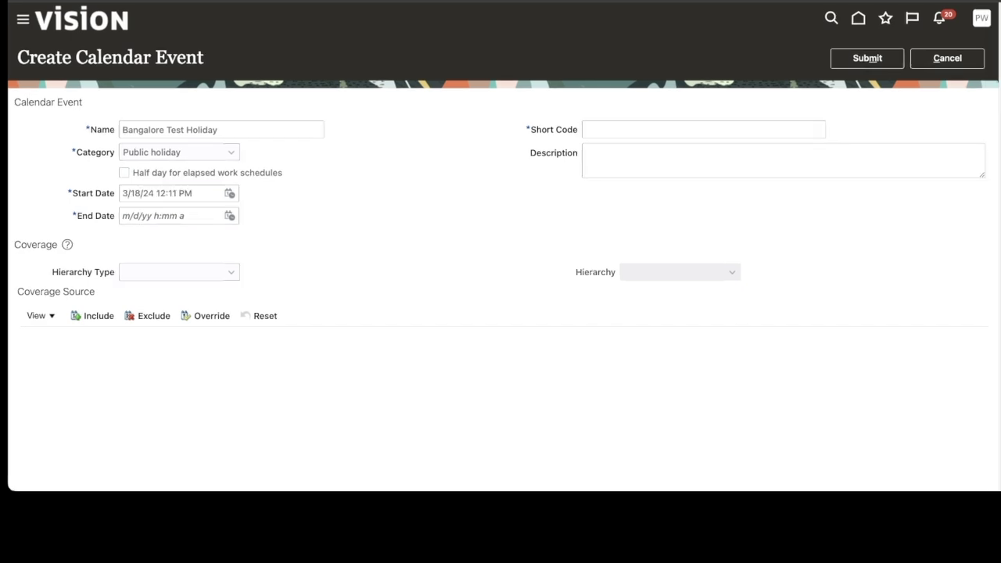
pyautogui.press('BackSpace')
pyautogui.press('BackSpace')
pyautogui.write('00')
pyautogui.press('Right')
pyautogui.press('Right')
pyautogui.press('BackSpace')
pyautogui.write('A')
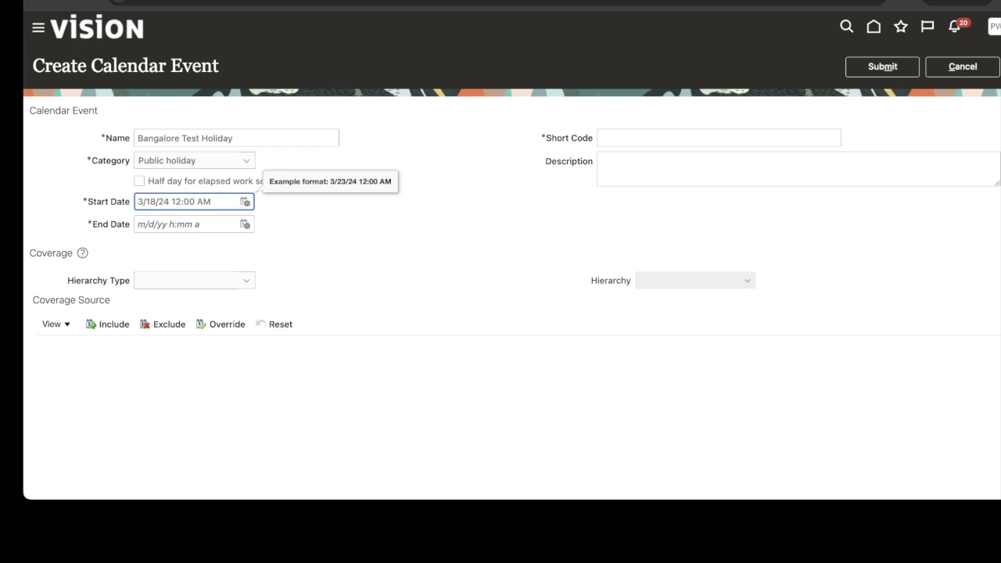
# Copy the start date into the calendar event's end date and change its time to 11:59 PM on 3/18/24.
pyautogui.press('super+a')
pyautogui.press('super+c')
pyautogui.press('Tab')
pyautogui.press('super+v')
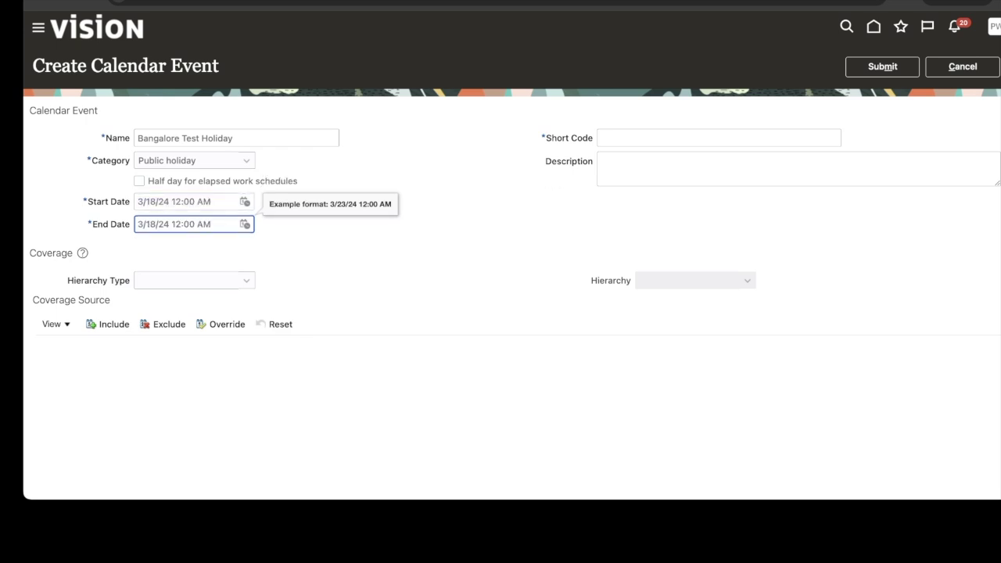
pyautogui.press('BackSpace')
pyautogui.write('1')
pyautogui.press('Right')
pyautogui.hotkey('shift', 'Right')
pyautogui.hotkey('shift', 'Right')
pyautogui.write('59')
pyautogui.press('Right')
pyautogui.hotkey('shift', 'Right')
pyautogui.write('P')
# Enter BLRTST24 as the calendar event's short code.
pyautogui.press('Tab')
pyautogui.press('Tab')
pyautogui.write('B')
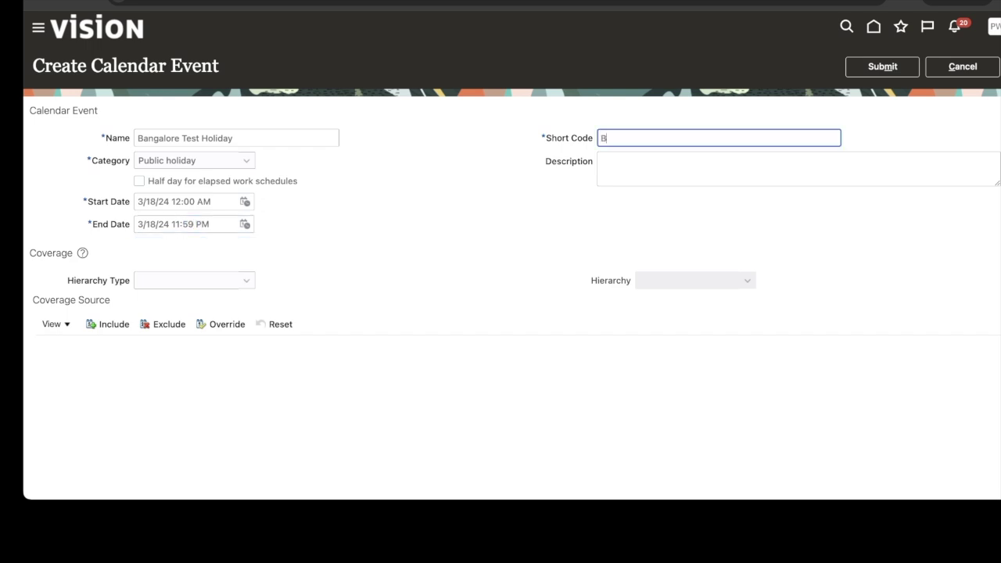
pyautogui.write('LRTST24')
pyautogui.press('Tab')
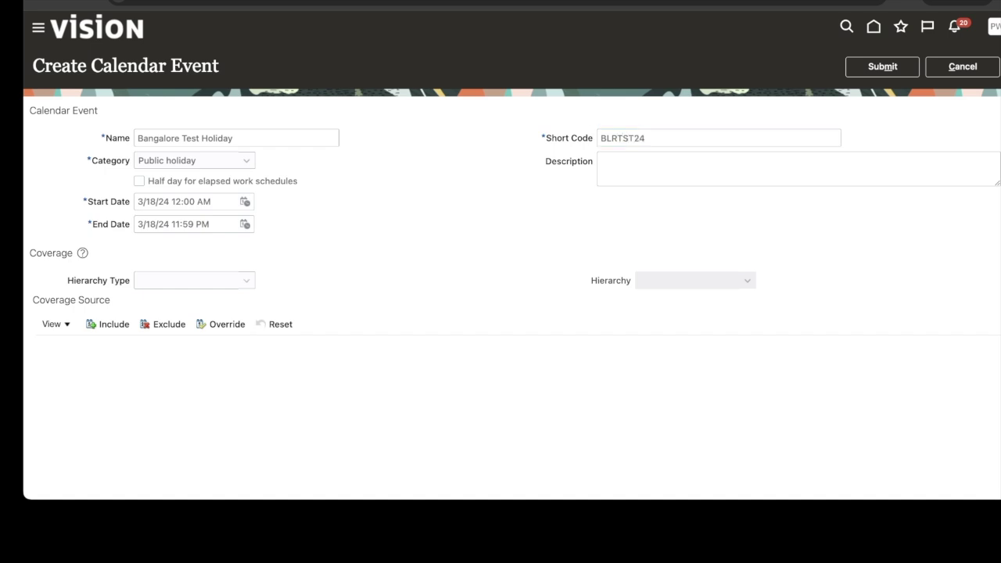
# Set the event's coverage to the Geographic hierarchy type with Geography Tree for India as the hierarchy.
pyautogui.click(247, 281)
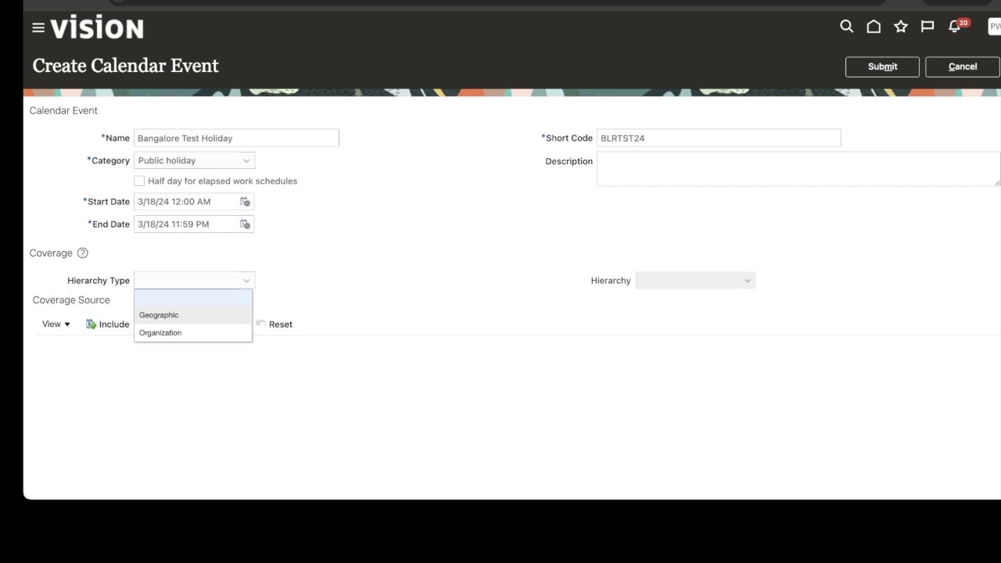
pyautogui.click(159, 315)
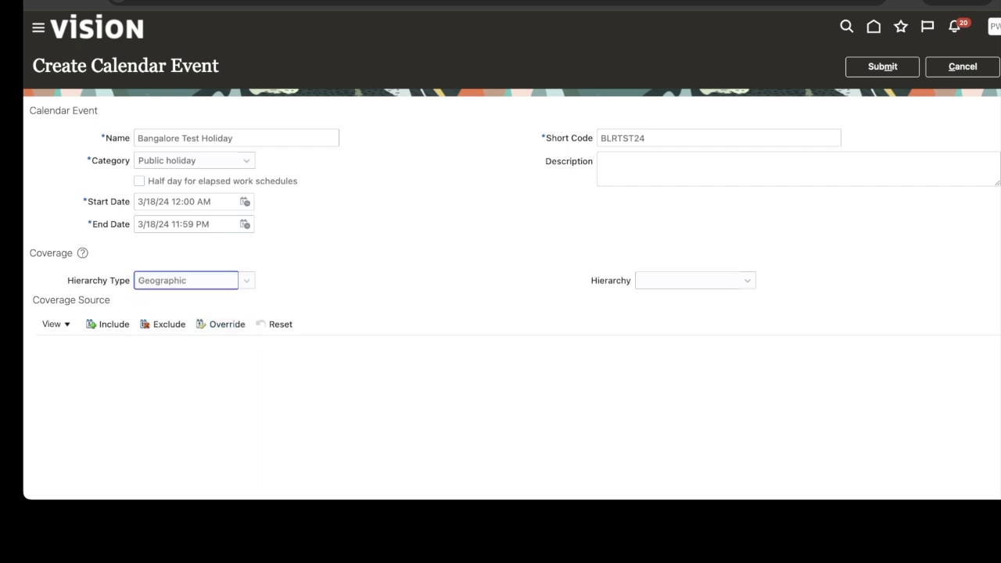
pyautogui.click(694, 280)
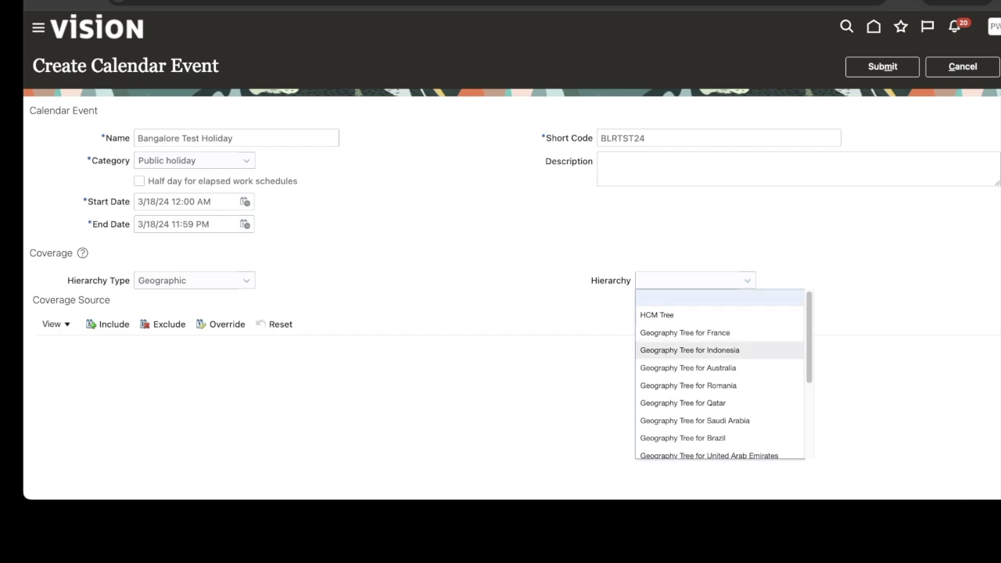
pyautogui.scroll(-3, 720, 367)
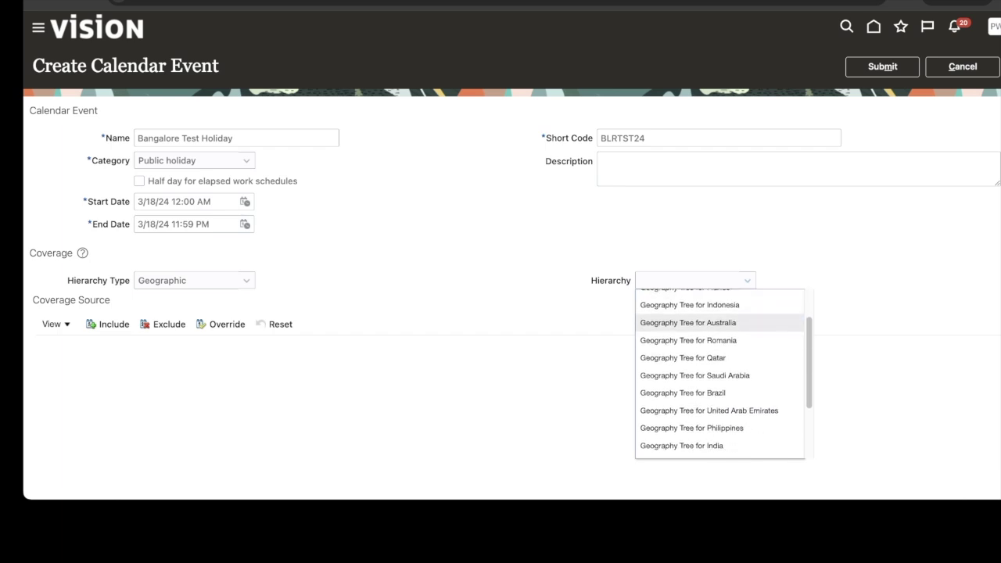
pyautogui.scroll(-1, 719, 367)
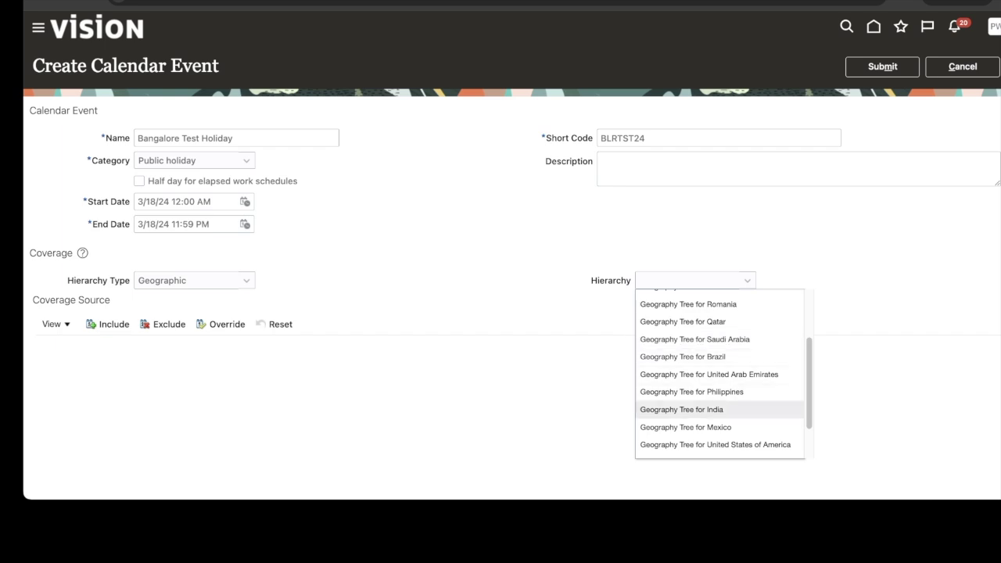
pyautogui.click(681, 410)
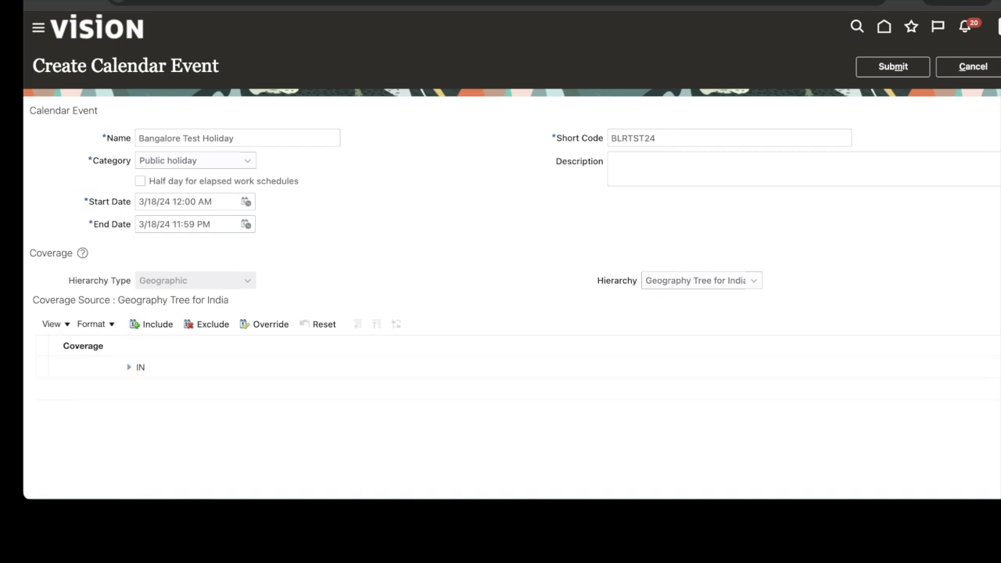
# Include Karnataka under IN in the Bangalore Test Holiday event's coverage and submit the calendar event.
pyautogui.click(130, 366)
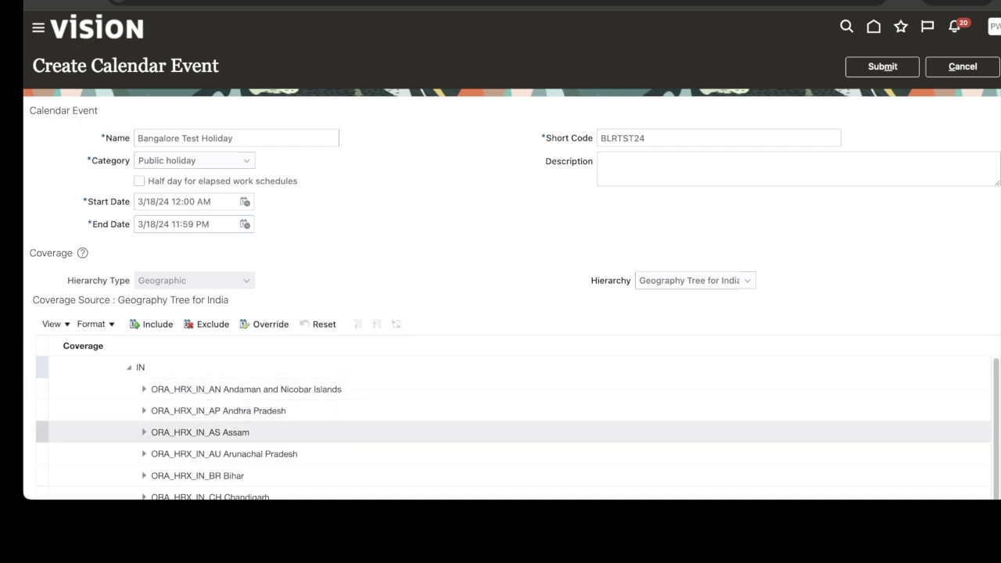
pyautogui.scroll(-3, 513, 428)
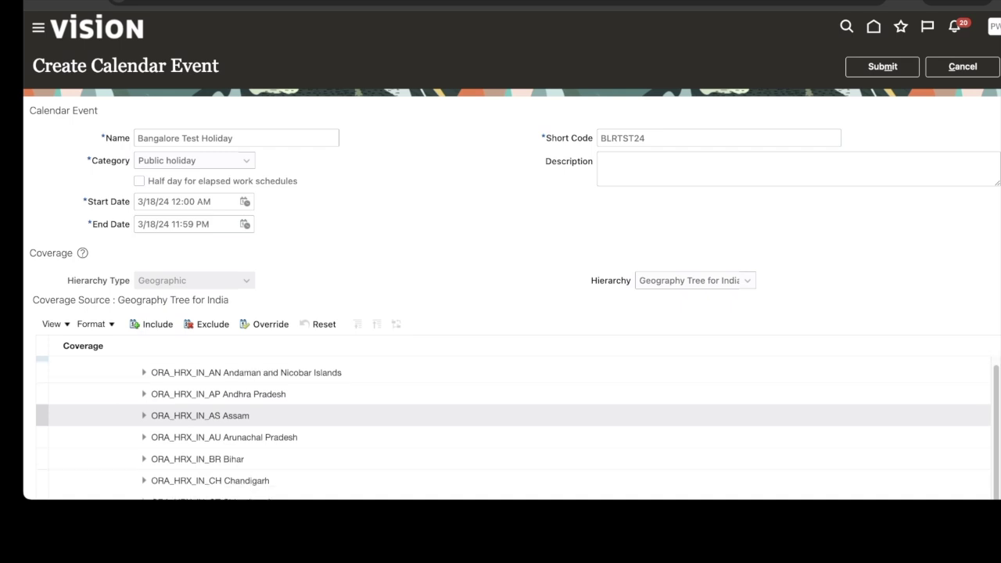
pyautogui.scroll(-10, 513, 428)
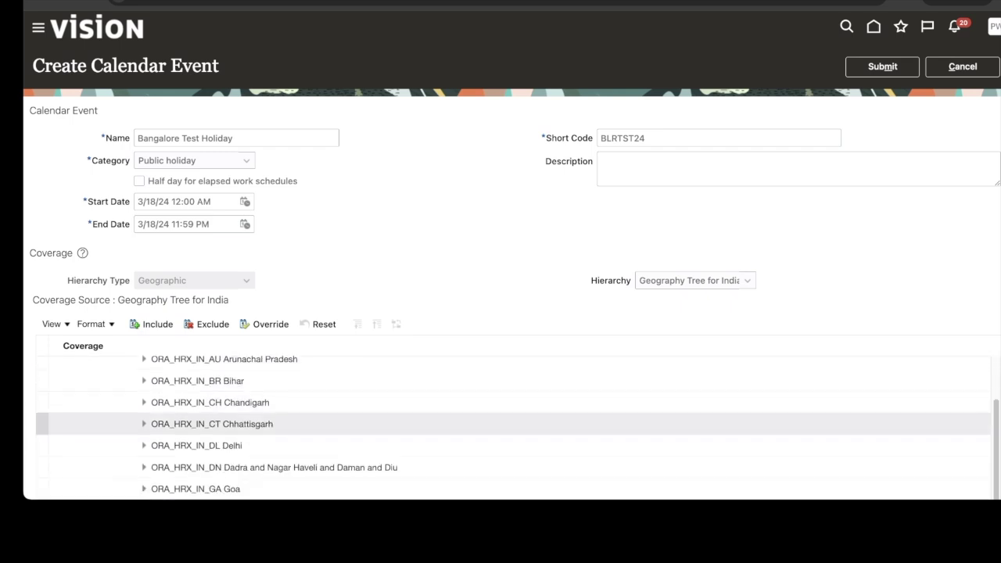
pyautogui.scroll(-5, 514, 429)
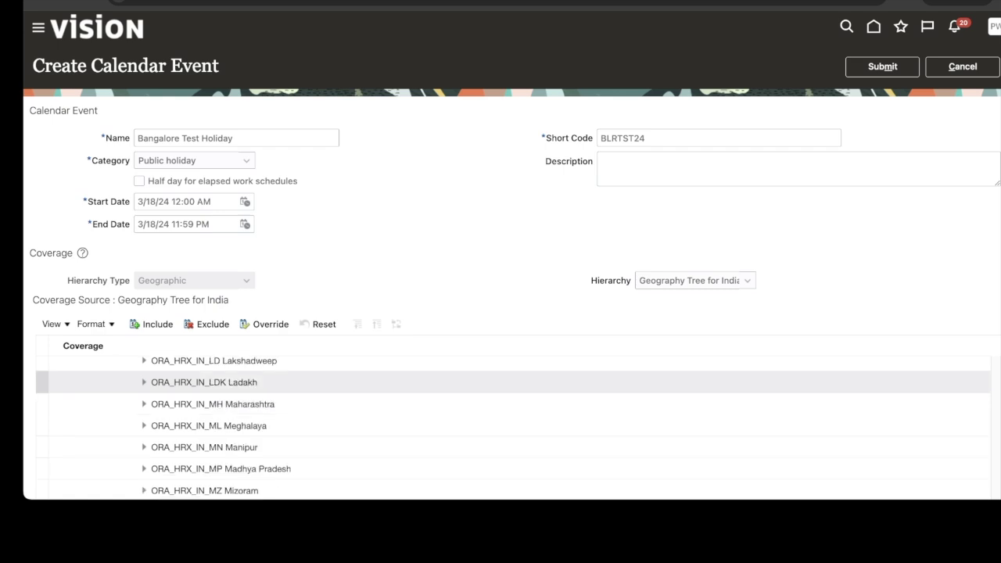
pyautogui.scroll(5, 513, 399)
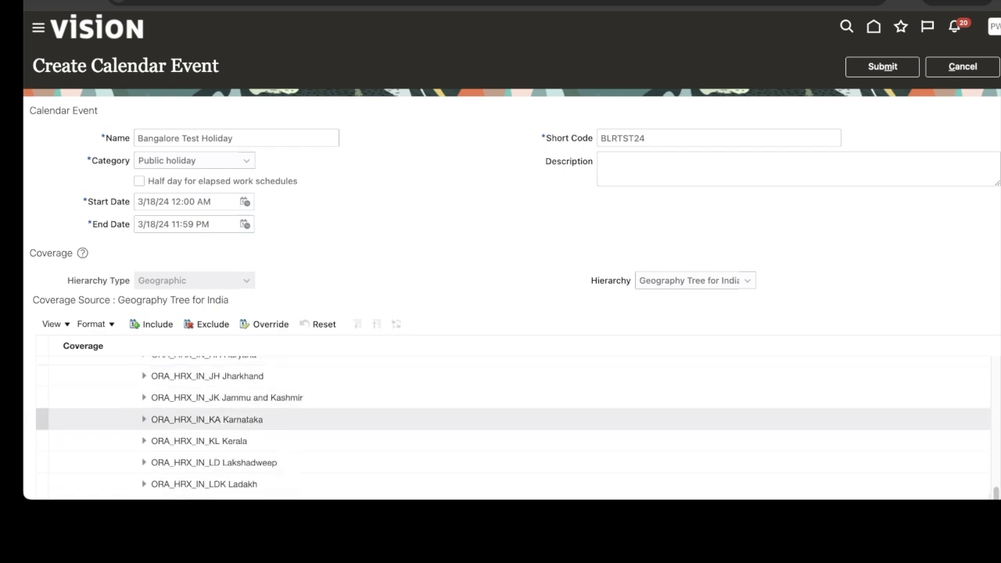
pyautogui.click(207, 419)
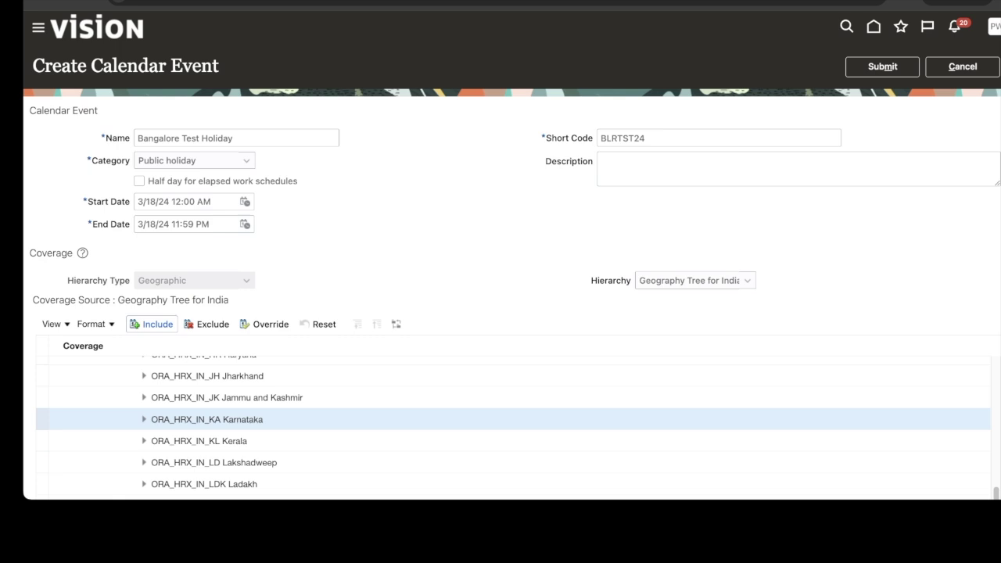
pyautogui.click(152, 324)
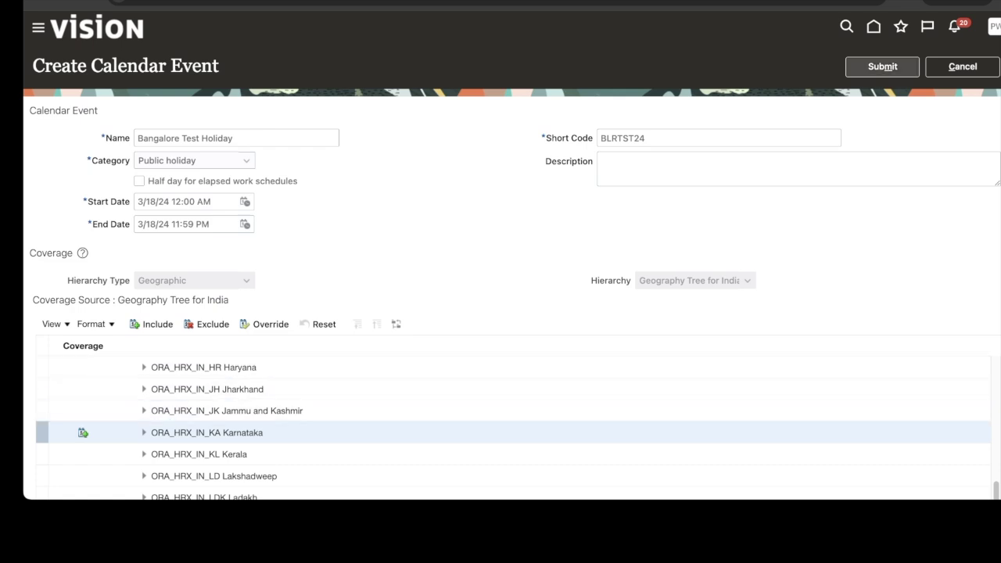
pyautogui.click(883, 66)
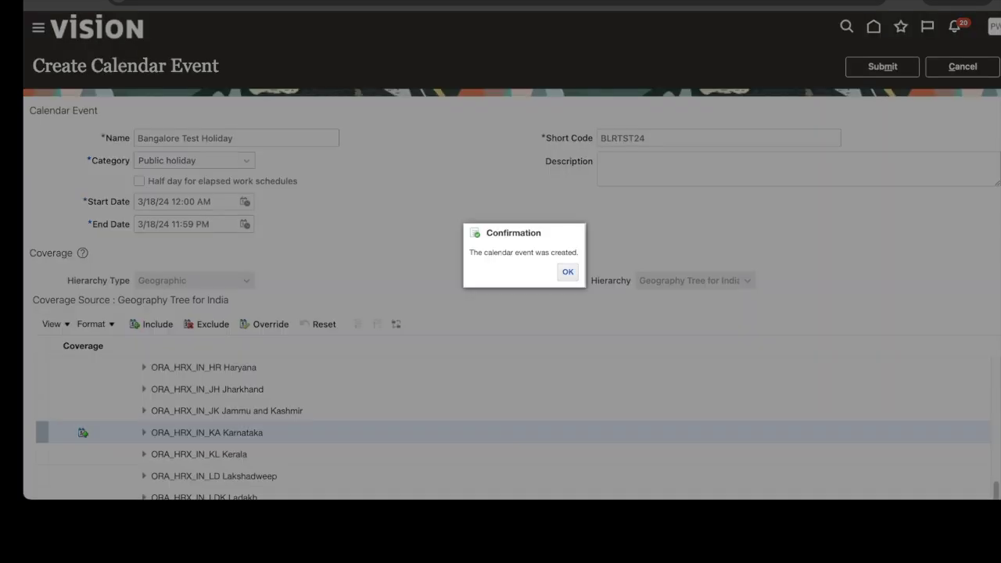
pyautogui.click(568, 272)
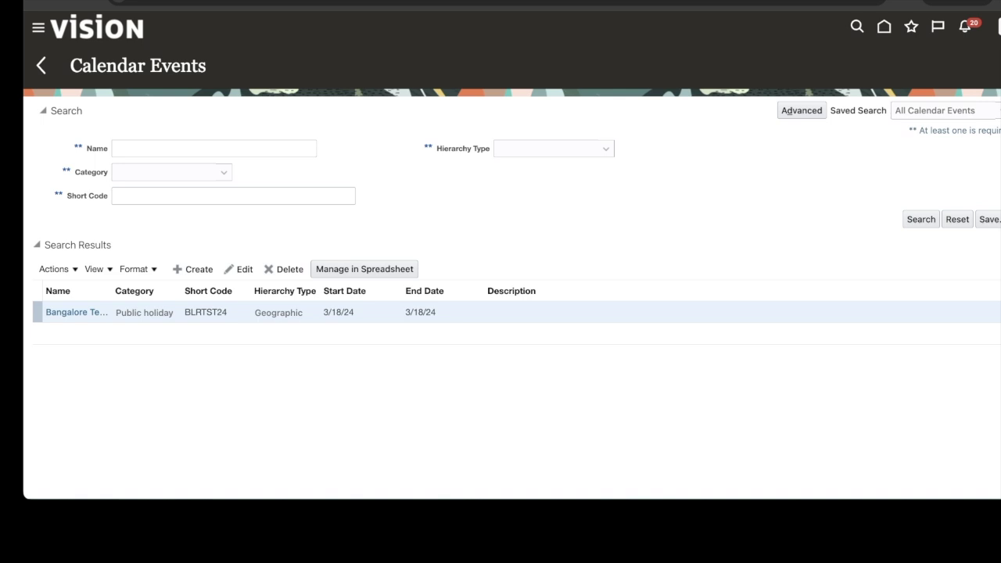
# Start a new calendar event named Hyderabad Test PH with the category Public holiday.
pyautogui.click(193, 269)
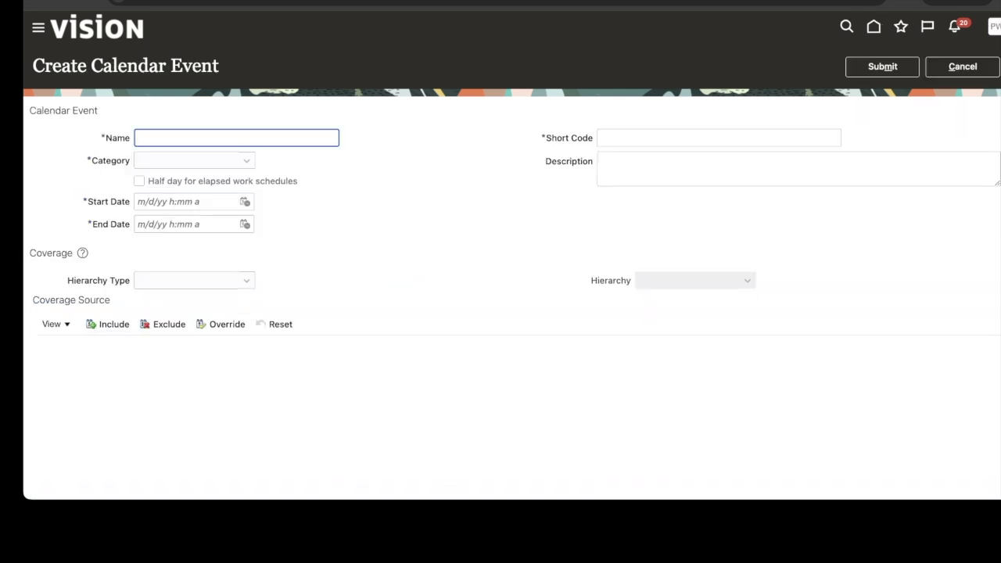
pyautogui.write('Hyderabad Test PH')
pyautogui.click(194, 160)
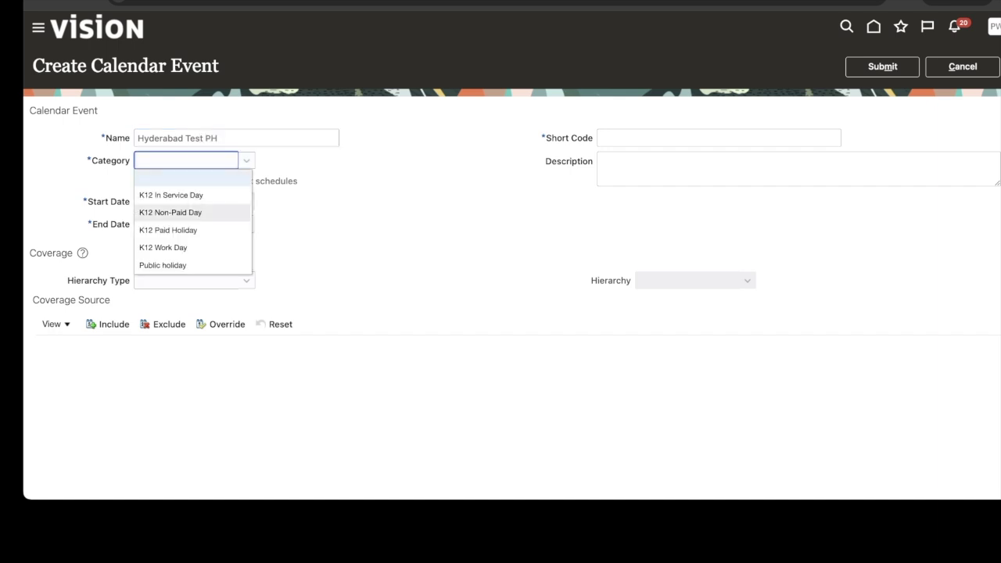
pyautogui.click(162, 265)
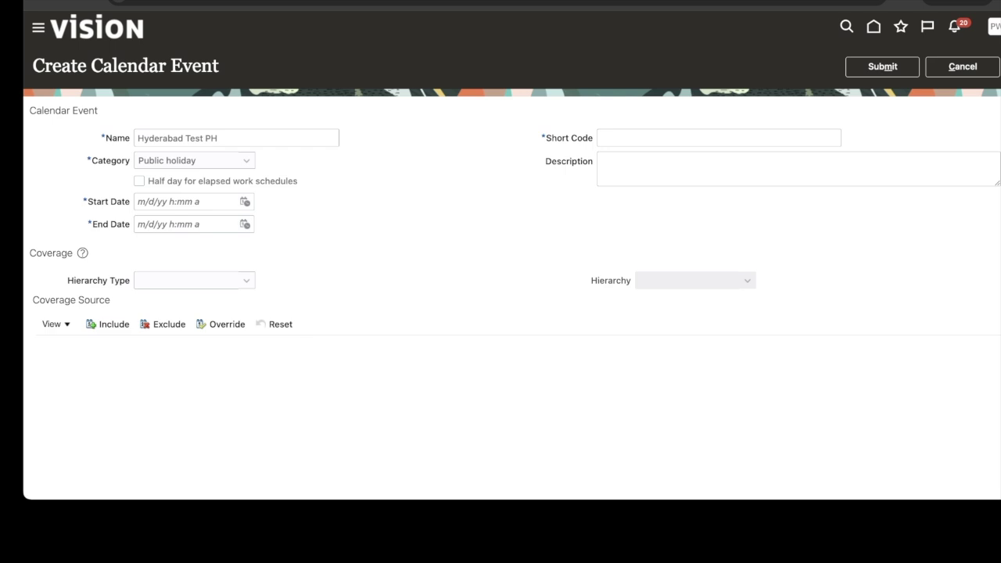
# Set the Hyderabad event's start date to 3/20/24 12:00 AM.
pyautogui.click(245, 202)
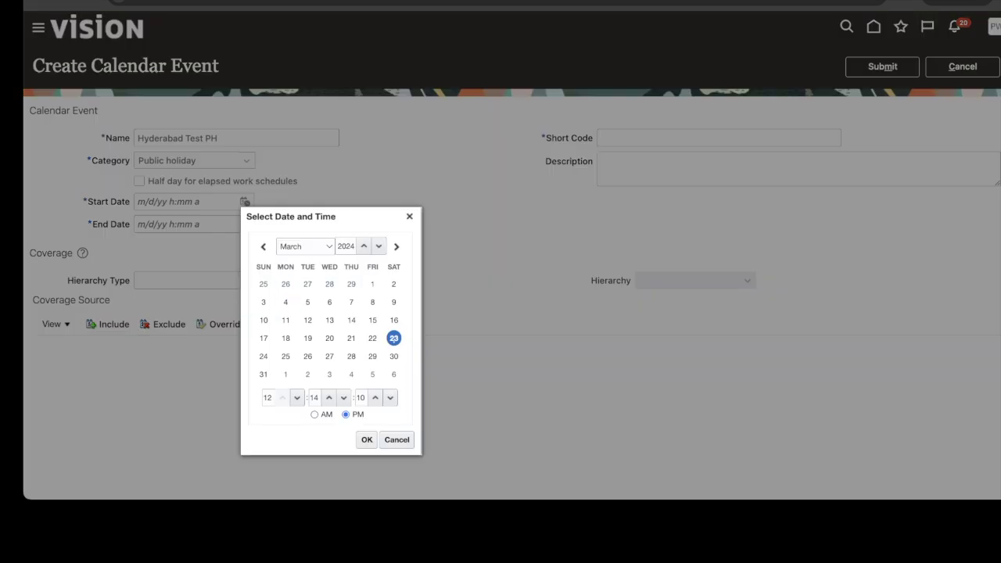
pyautogui.click(329, 338)
pyautogui.click(367, 439)
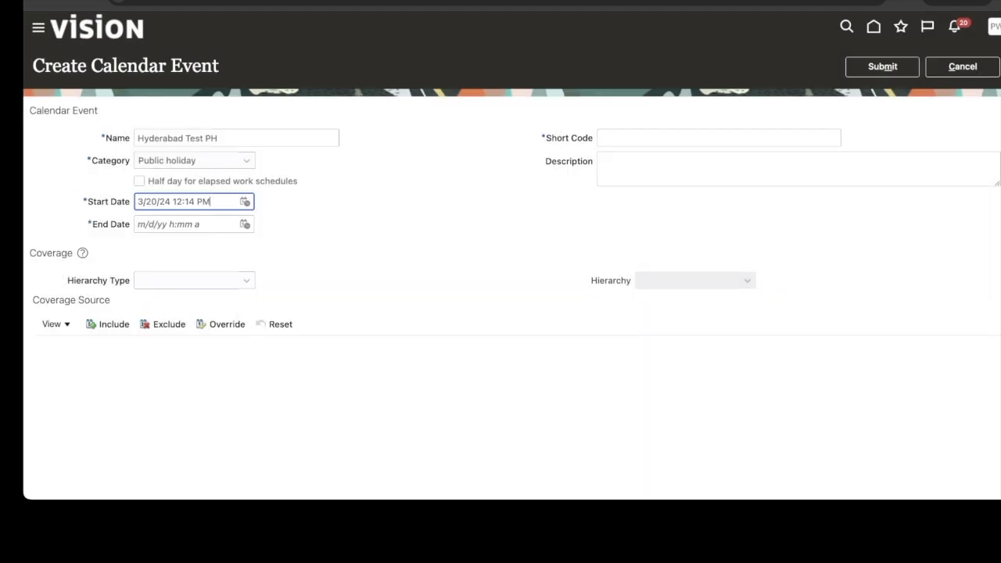
pyautogui.moveTo(185, 201); pyautogui.dragTo(195, 202)
pyautogui.write('00')
pyautogui.press('Right')
pyautogui.press('Right')
pyautogui.press('BackSpace')
pyautogui.write('A')
# Copy the start date into the Hyderabad event's end date and change its time to 11:59 PM on 3/20/24.
pyautogui.hotkey('ctrl', 'a')
pyautogui.hotkey('ctrl', 'c')
pyautogui.press('Tab')
pyautogui.hotkey('ctrl', 'v')
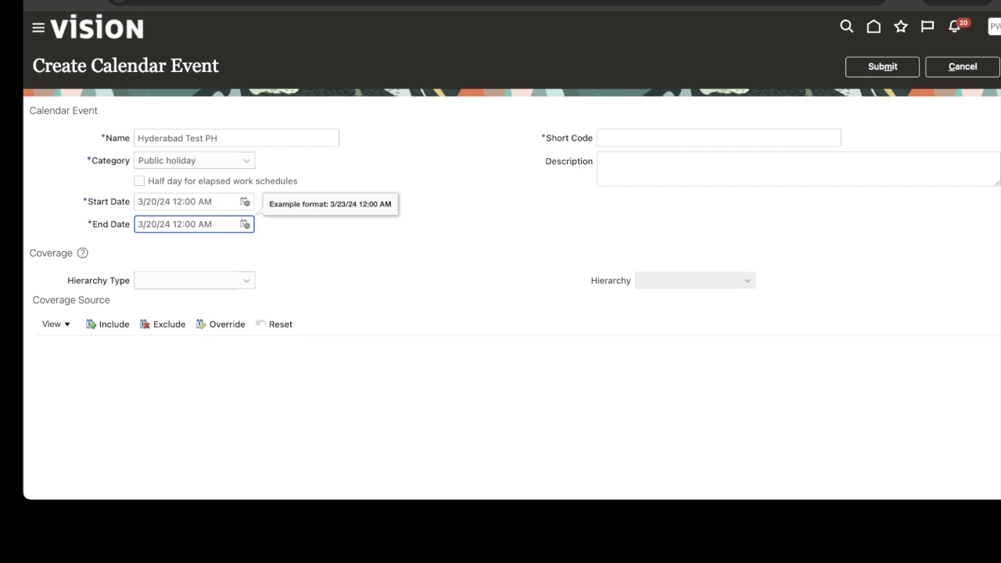
pyautogui.press('BackSpace')
pyautogui.write('1')
pyautogui.press('Right')
pyautogui.hotkey('shift', 'Right')
pyautogui.hotkey('shift', 'Right')
pyautogui.write('59')
pyautogui.press('Right')
pyautogui.hotkey('shift', 'Right')
pyautogui.hotkey('shift', 'Right')
pyautogui.write('PM')
pyautogui.press('Tab')
# Enter HYDTPH as the Hyderabad event's short code.
pyautogui.click(719, 137)
pyautogui.write('HYD')
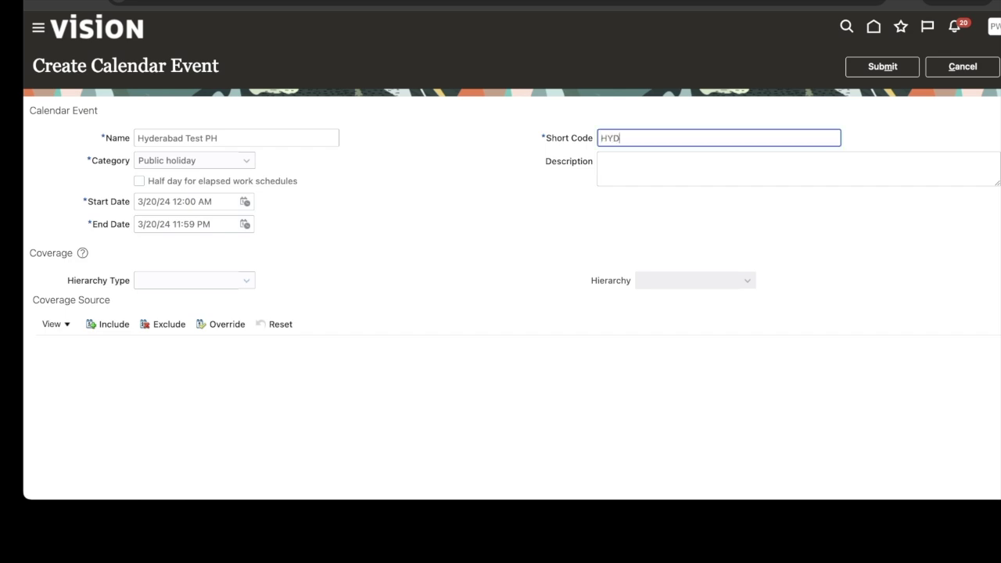
pyautogui.write('TPH')
# Set the Hyderabad event's coverage to the Geographic hierarchy type with Geography Tree for India as the hierarchy.
pyautogui.click(194, 281)
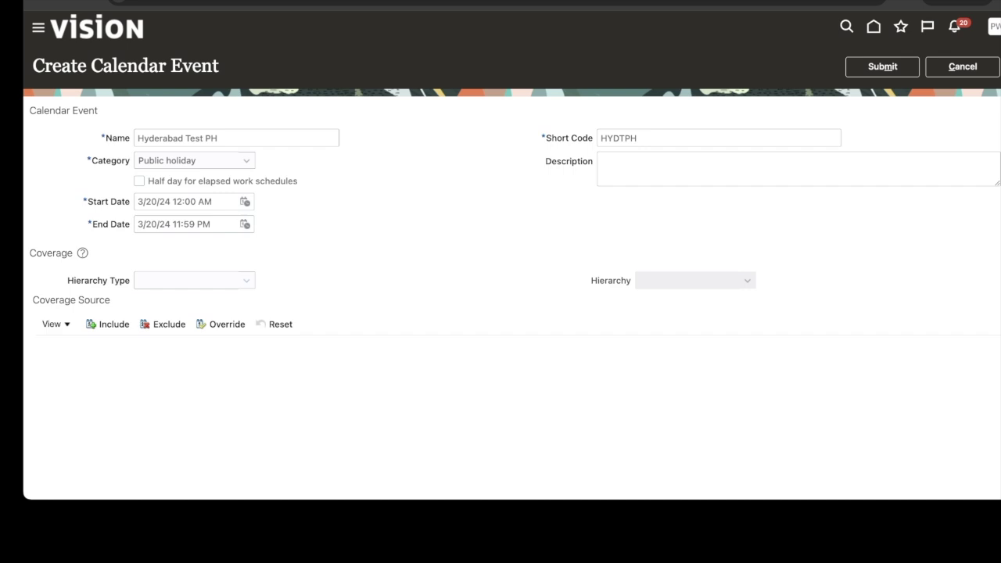
pyautogui.click(159, 315)
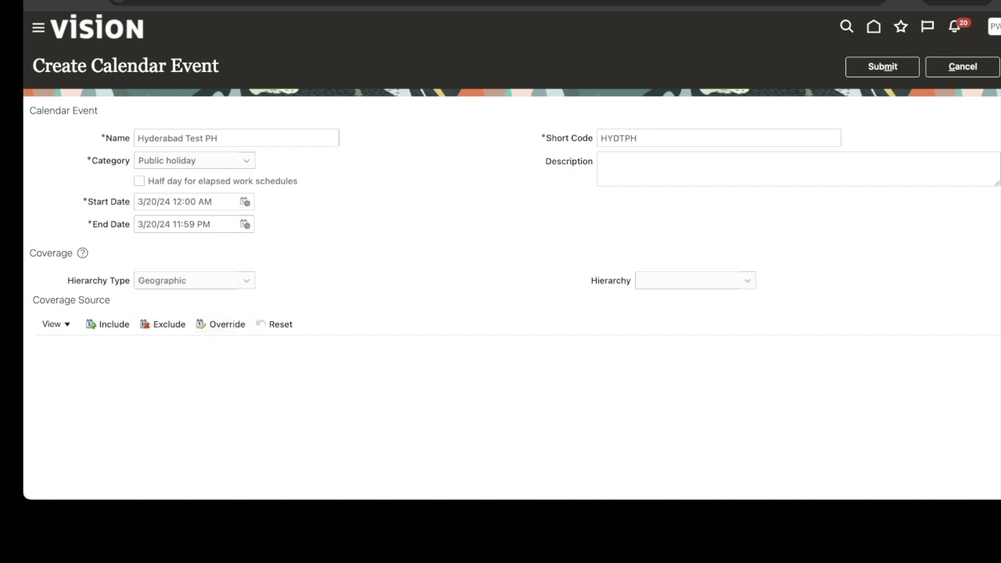
pyautogui.click(694, 281)
pyautogui.scroll(-2, 697, 366)
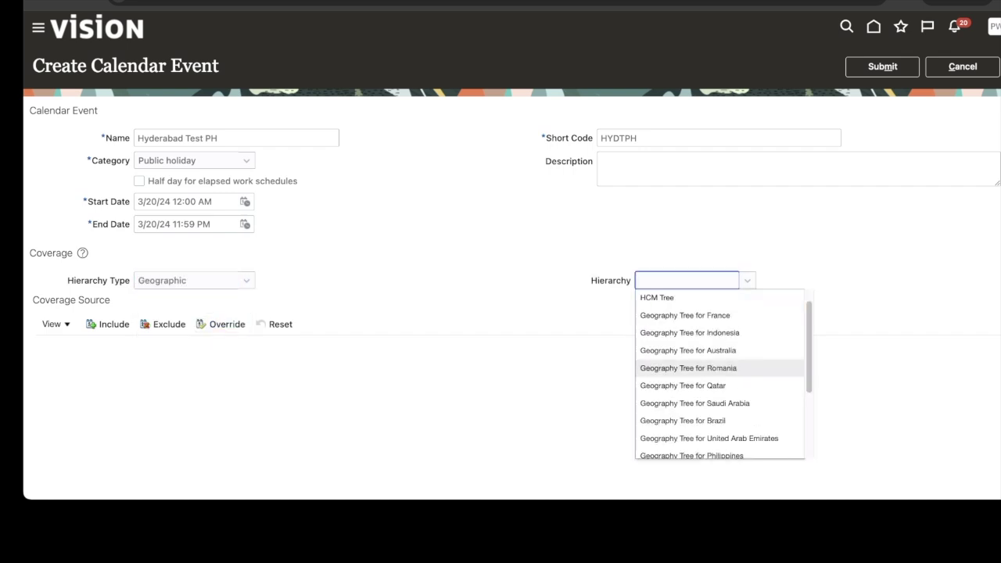
pyautogui.click(681, 419)
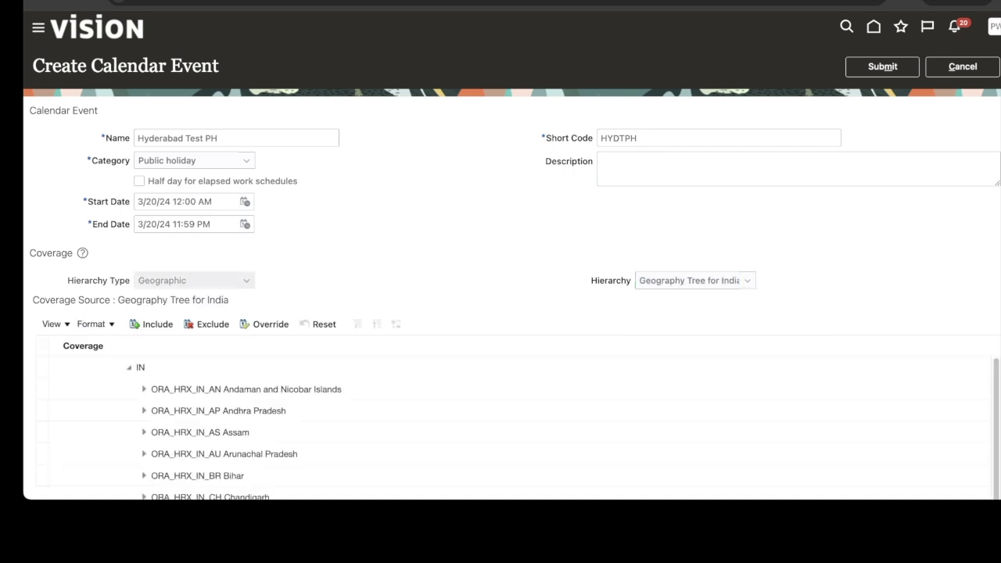
# Include Telangana under IN in the Hyderabad Test PH event's coverage and submit the calendar event.
pyautogui.scroll(-3, 501, 300)
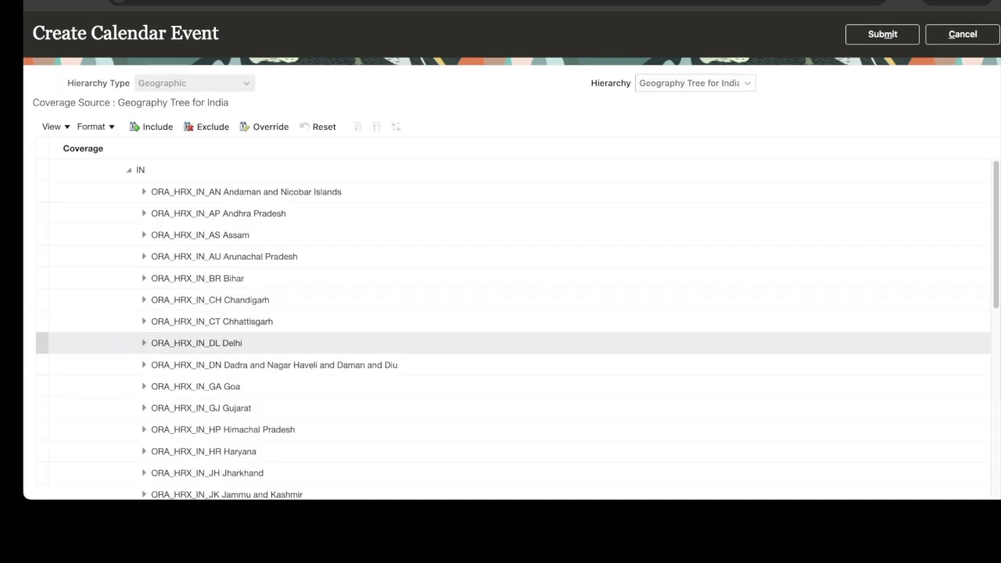
pyautogui.scroll(-5, 501, 342)
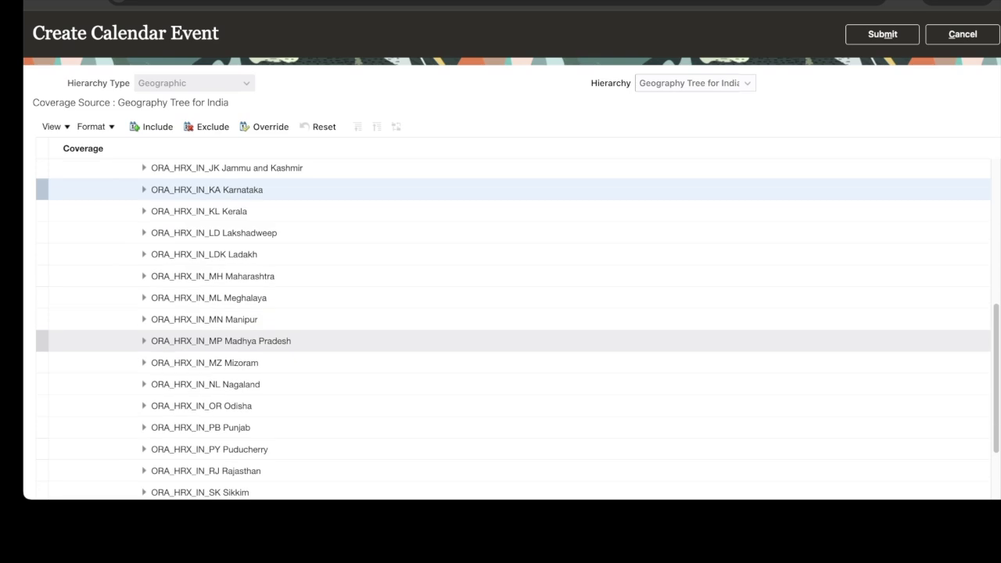
pyautogui.scroll(-2, 500, 343)
pyautogui.click(206, 434)
pyautogui.click(152, 127)
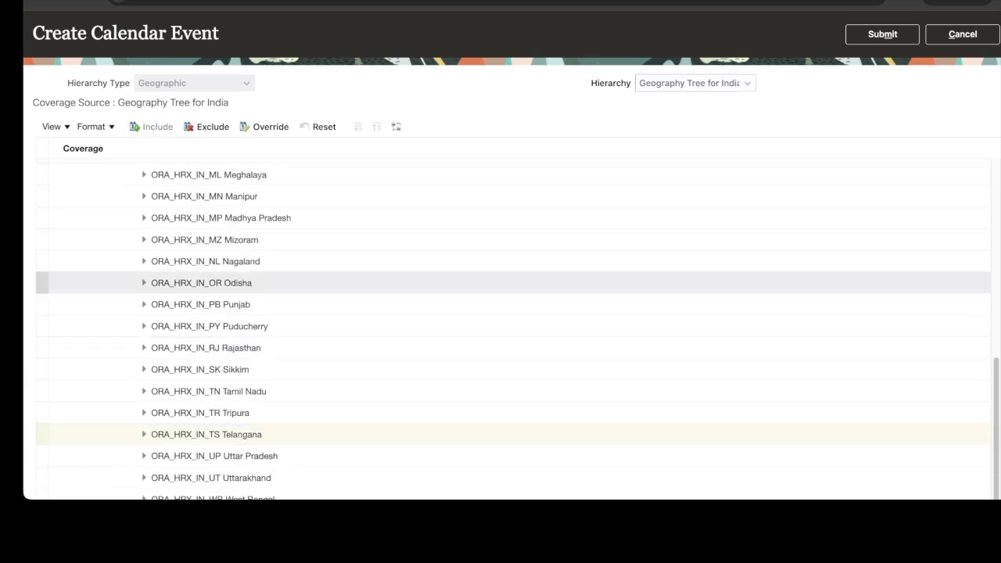
pyautogui.scroll(2, 501, 218)
pyautogui.scroll(-3, 501, 366)
pyautogui.scroll(7, 500, 357)
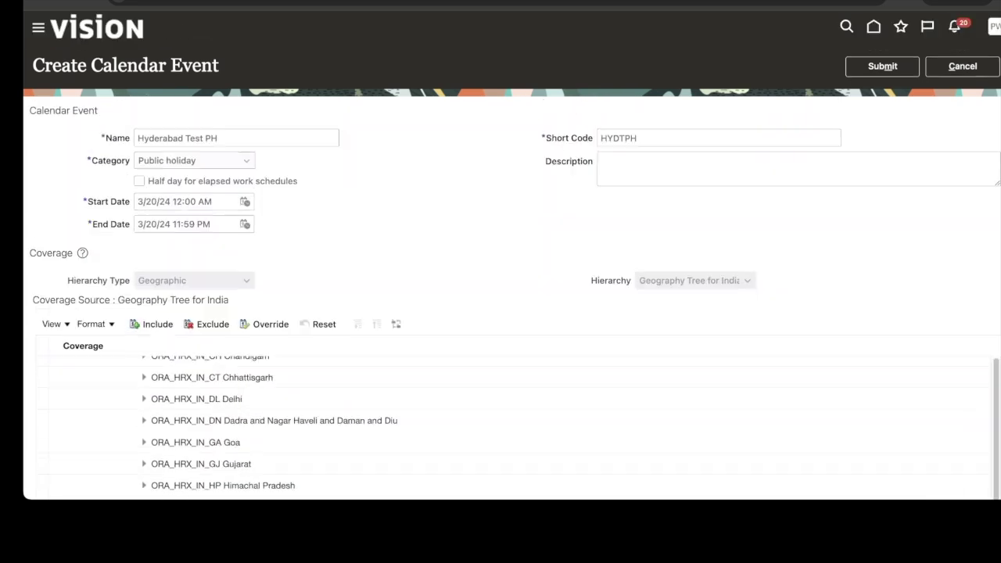
pyautogui.scroll(2, 500, 426)
pyautogui.click(883, 65)
pyautogui.click(568, 272)
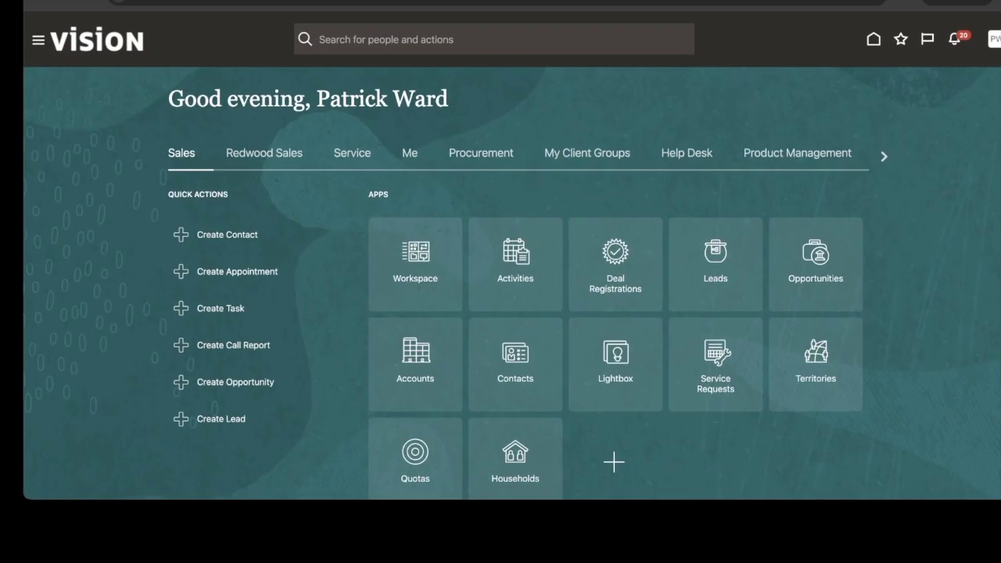
# Find the Bangalore employee by person number in Person Management and open the employment record.
pyautogui.click(587, 153)
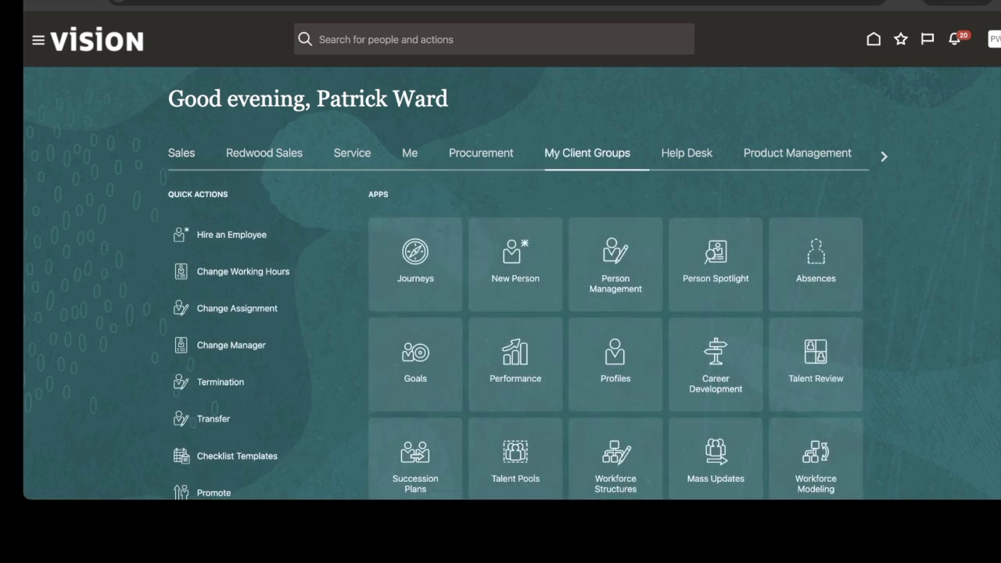
pyautogui.click(615, 266)
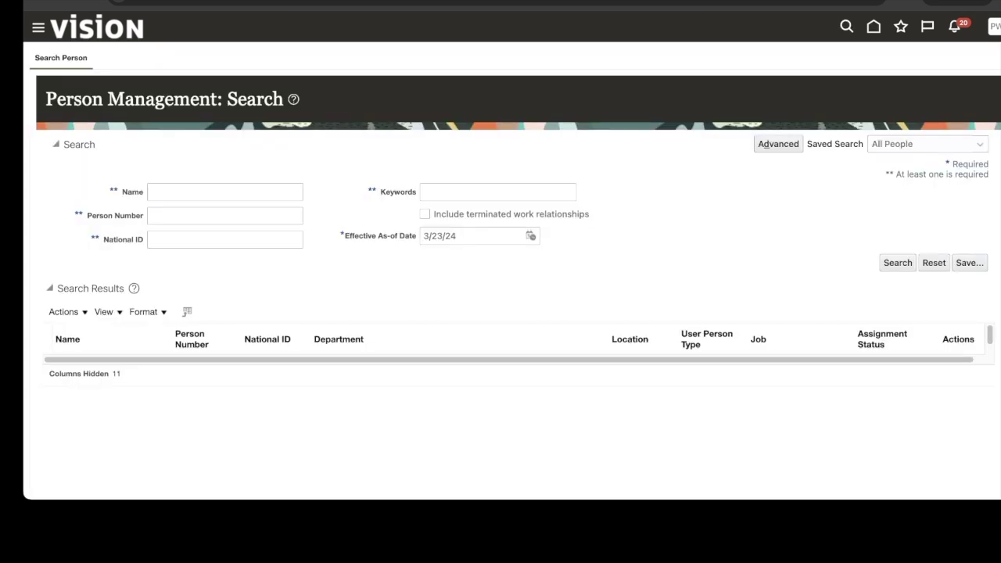
pyautogui.click(225, 216)
pyautogui.write('6419')
pyautogui.click(898, 263)
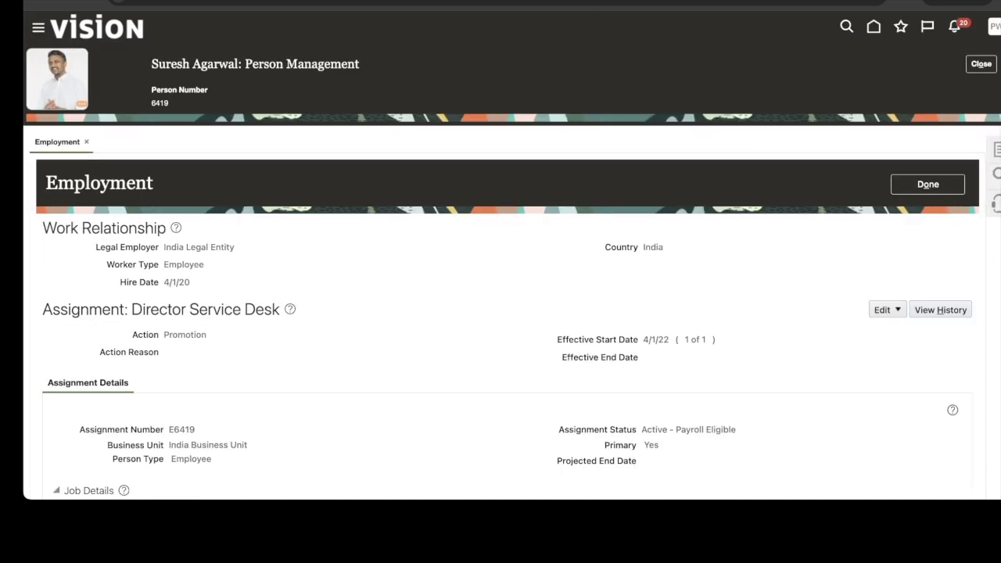
# Check the location in the employee's job details and open the Work Schedule Assignment page.
pyautogui.scroll(-4, 501, 328)
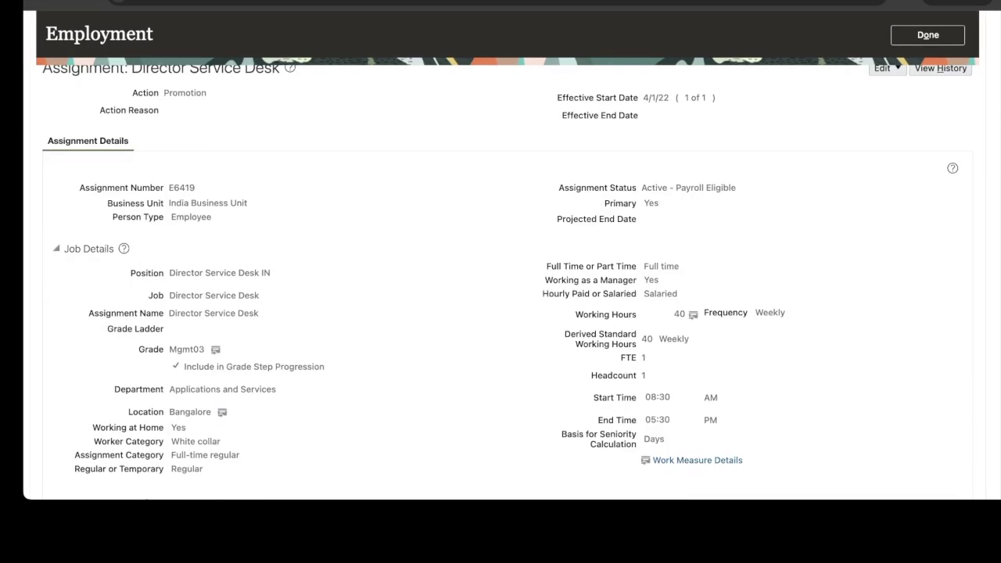
pyautogui.scroll(4, 501, 328)
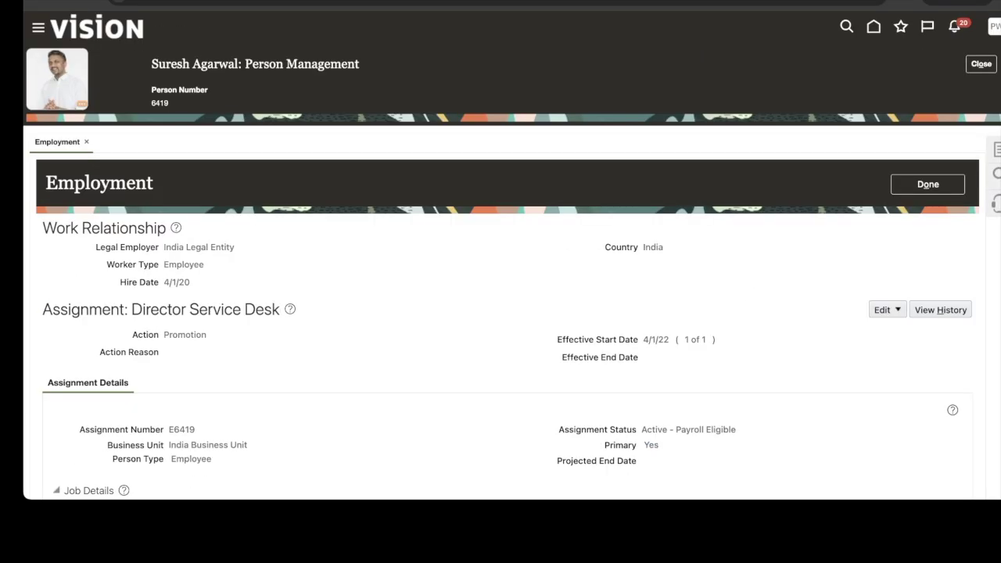
pyautogui.click(995, 150)
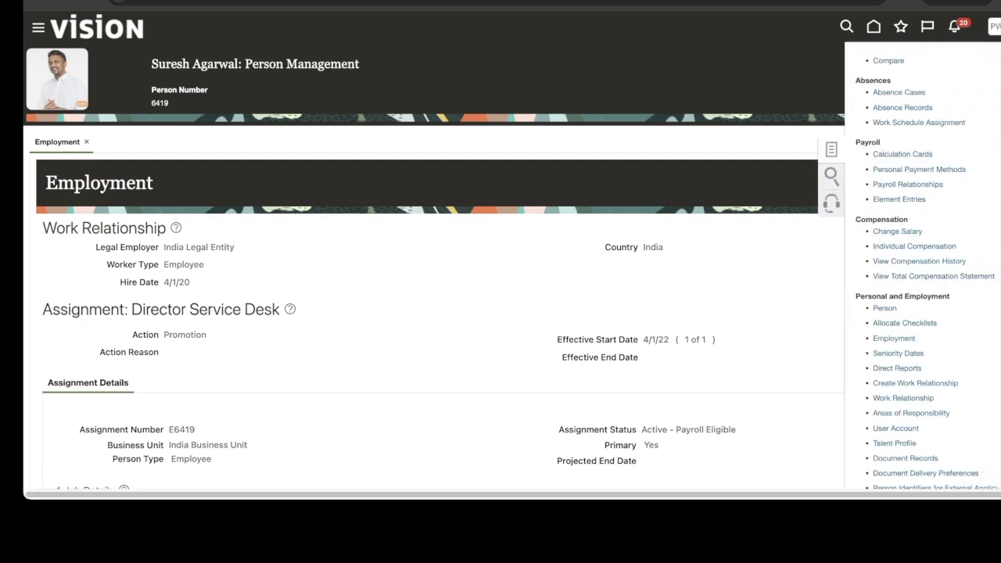
pyautogui.click(919, 123)
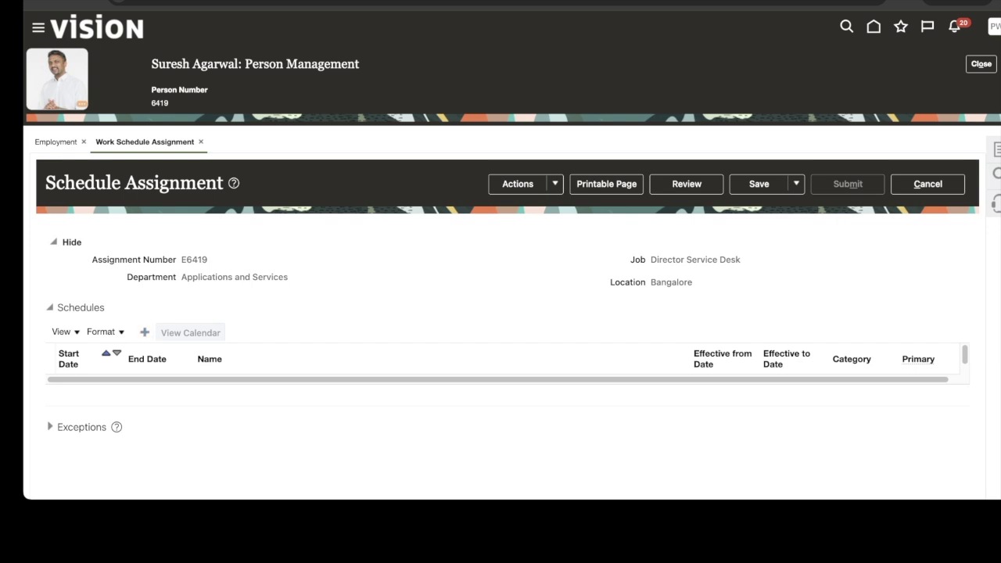
# Add SK Work Schedule 8 Hours (5 Days) to the Bangalore employee's schedules, starting 3/1/24 and marked as primary.
pyautogui.click(145, 332)
pyautogui.click(112, 388)
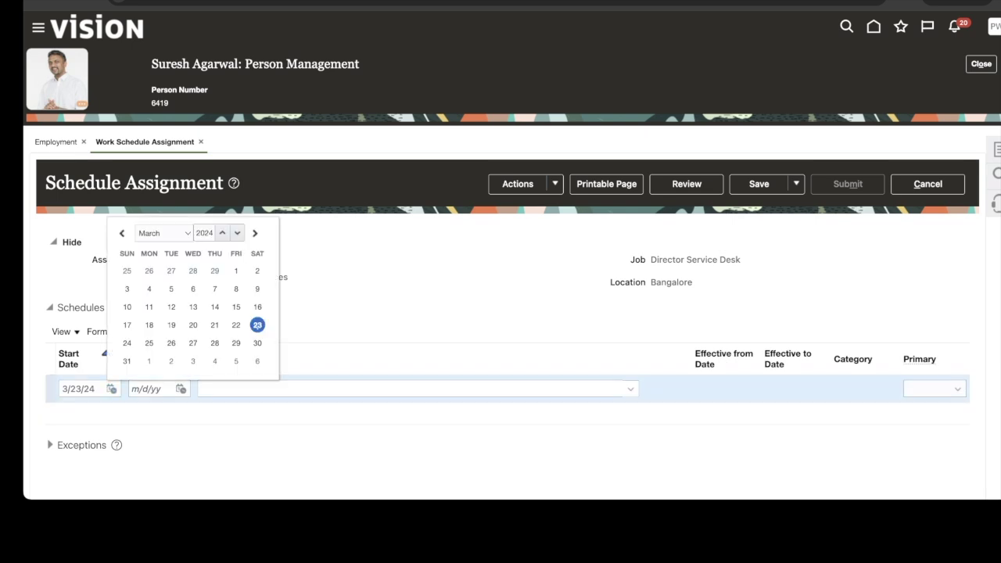
pyautogui.click(235, 271)
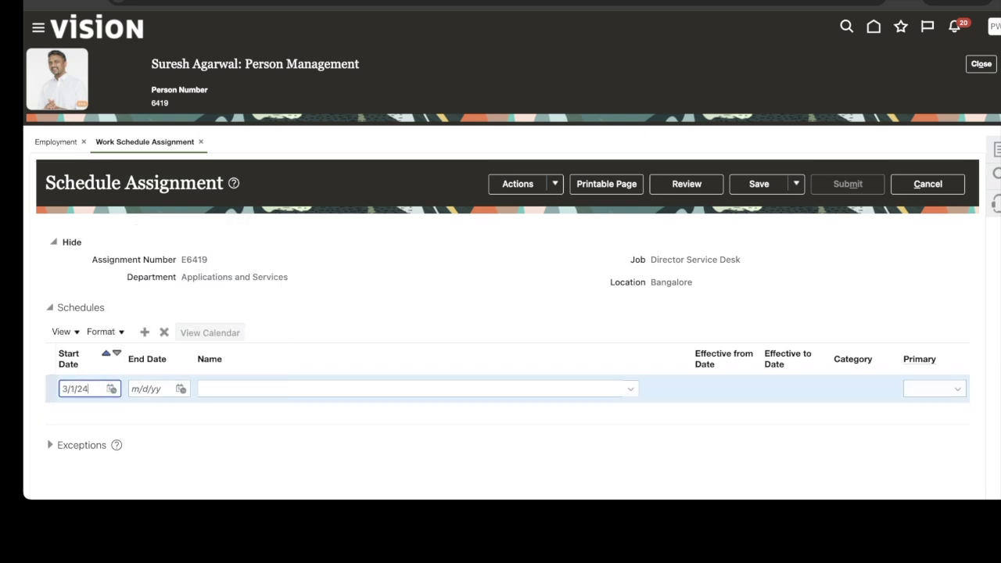
pyautogui.click(251, 389)
pyautogui.write('SK')
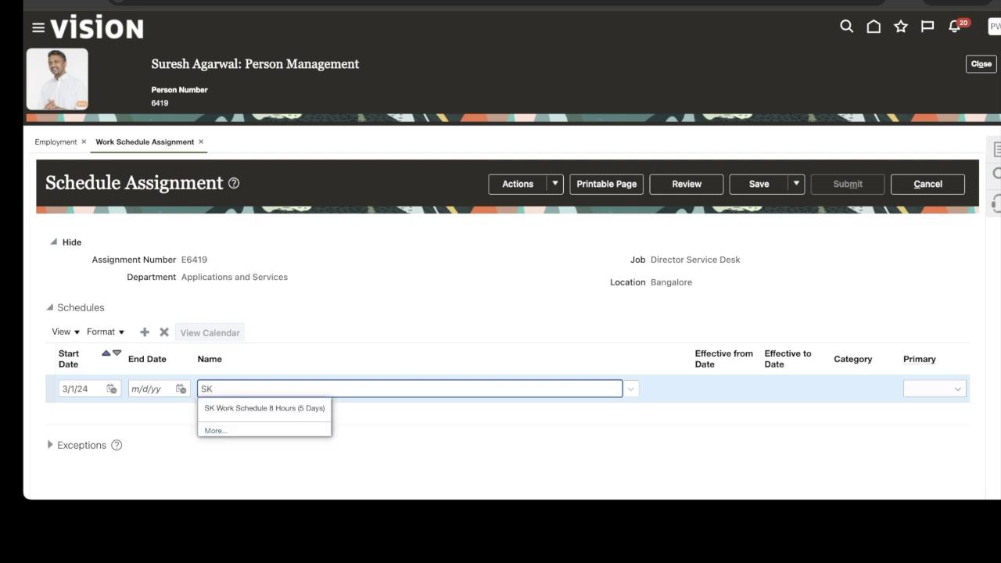
pyautogui.click(265, 408)
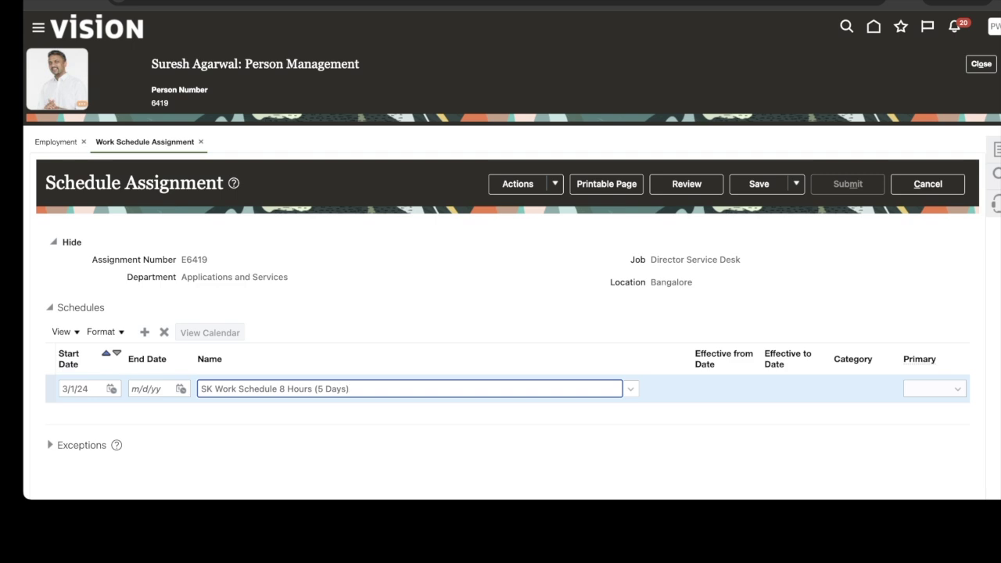
pyautogui.click(935, 389)
pyautogui.click(922, 441)
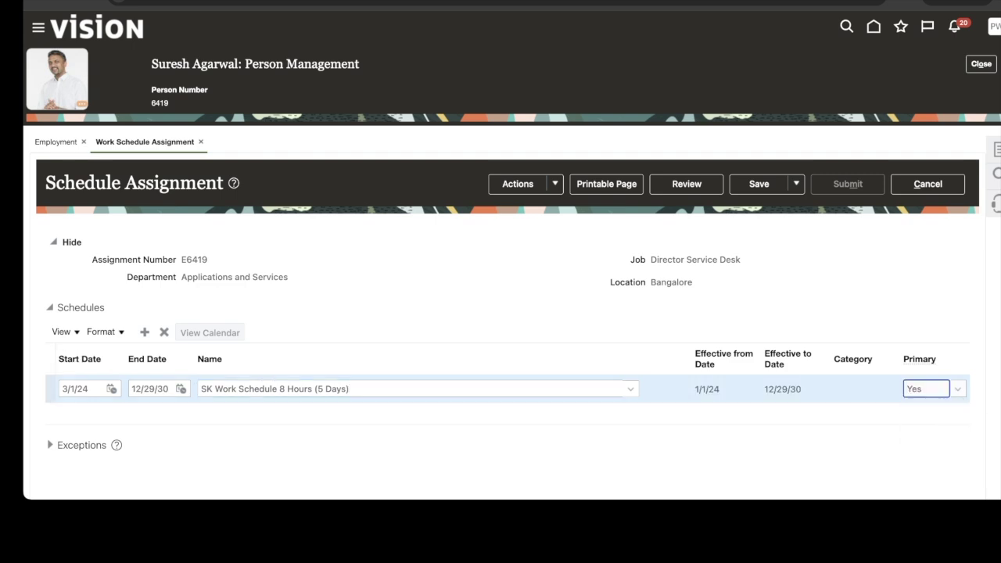
# Review the Bangalore employee's schedule assignment, submit it and confirm the request.
pyautogui.click(686, 183)
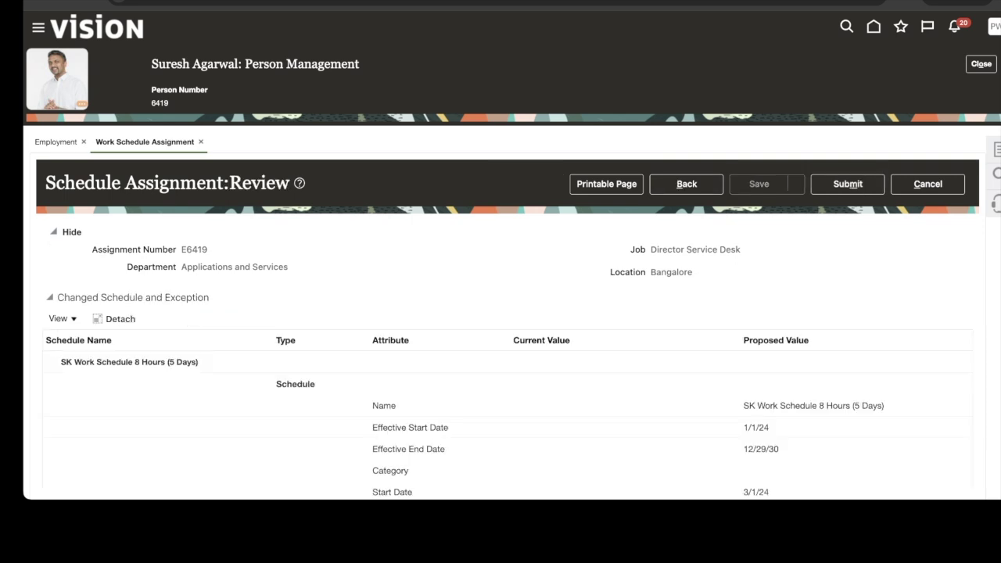
pyautogui.click(847, 184)
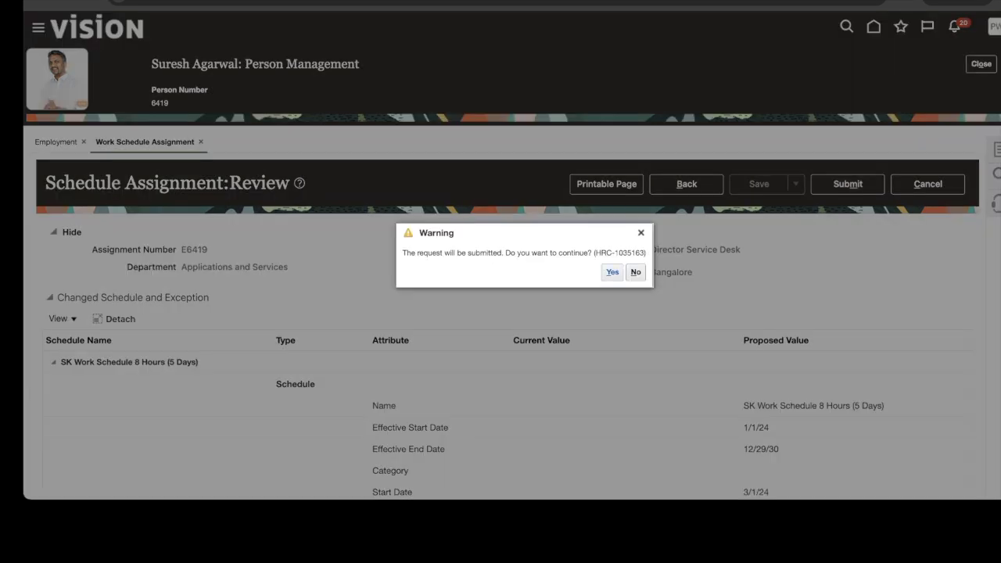
pyautogui.click(612, 272)
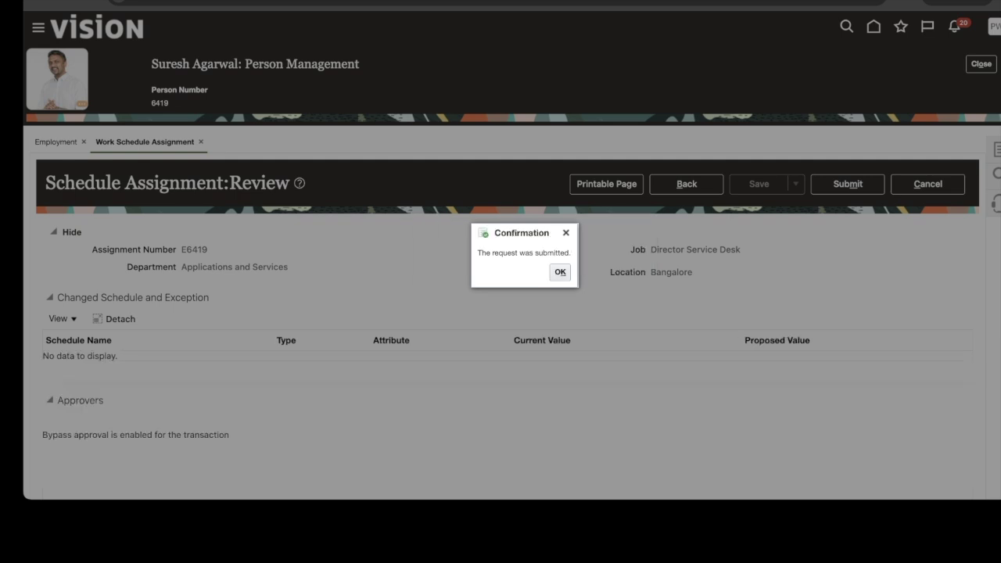
pyautogui.press('Return')
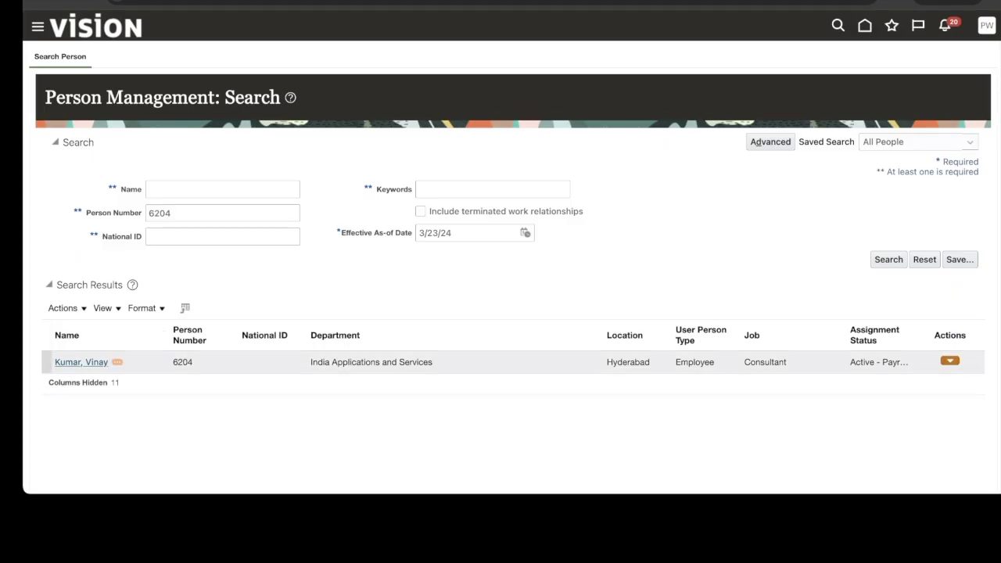
# Open the Hyderabad employee's record from the person search results and go to the Work Schedule Assignment page.
pyautogui.click(81, 362)
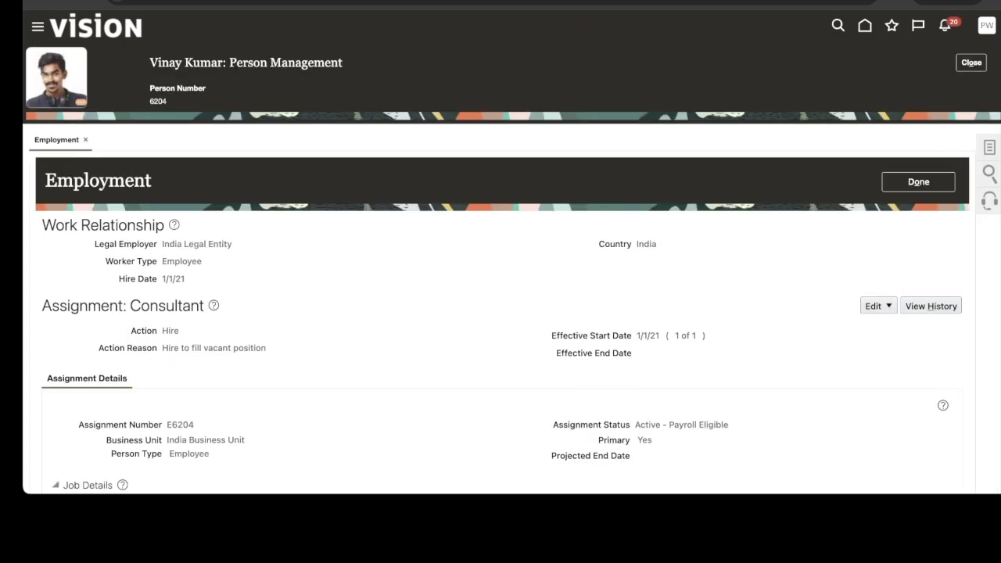
pyautogui.click(989, 148)
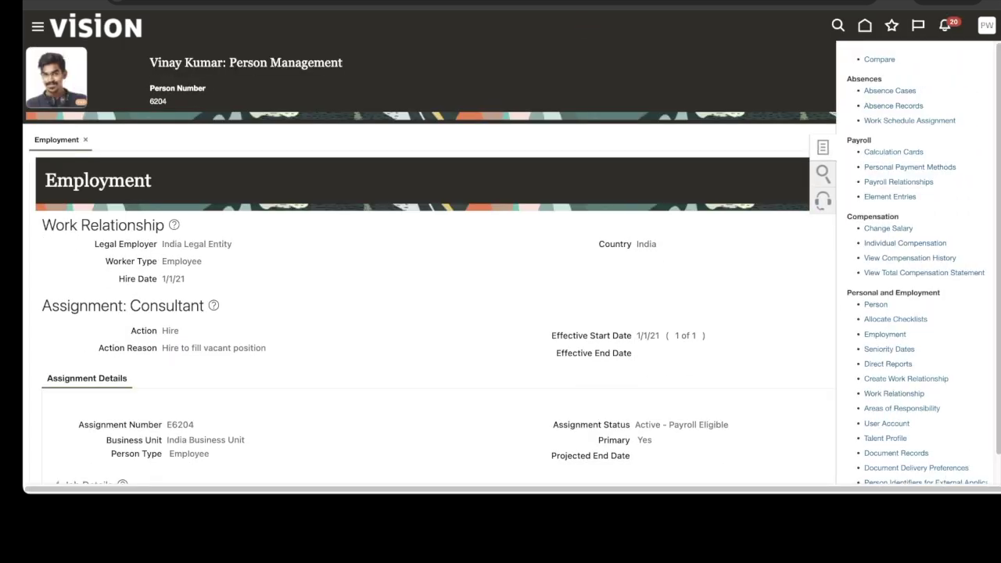
pyautogui.click(909, 120)
# Add SK Work Schedule 8 Hours (5 Days) to the Hyderabad employee's schedules, starting 3/1/24 and marked as primary.
pyautogui.click(143, 329)
pyautogui.click(110, 384)
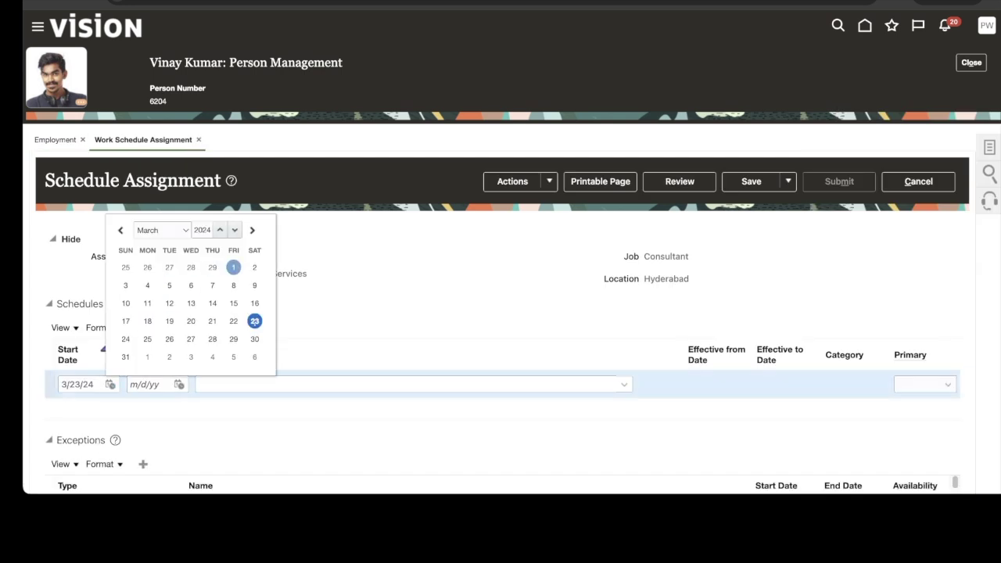
pyautogui.click(233, 267)
pyautogui.click(266, 384)
pyautogui.write('SK')
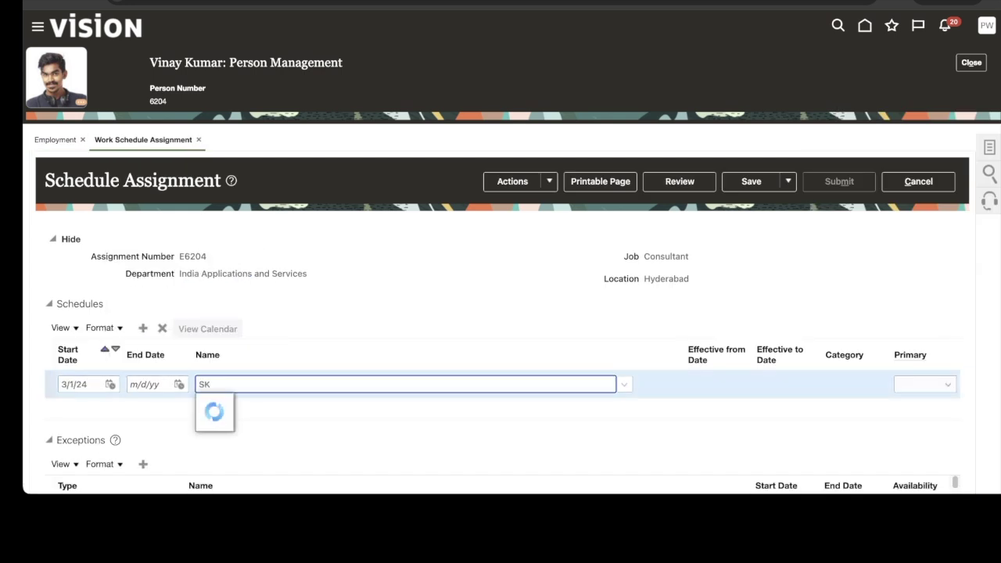
pyautogui.click(262, 404)
pyautogui.click(925, 384)
pyautogui.click(911, 418)
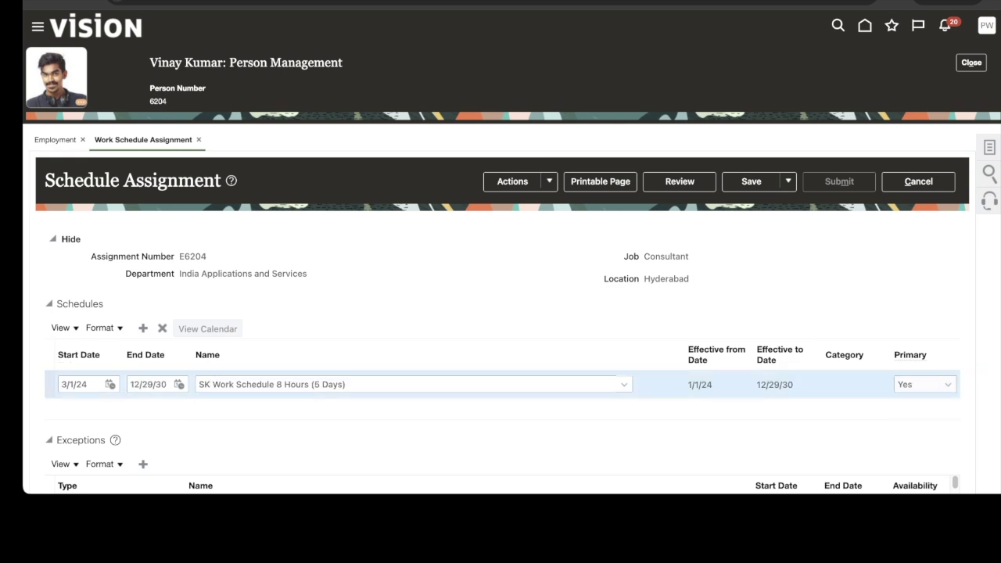
# Review the Hyderabad employee's schedule assignment, submit it and confirm the request.
pyautogui.click(678, 182)
pyautogui.click(839, 182)
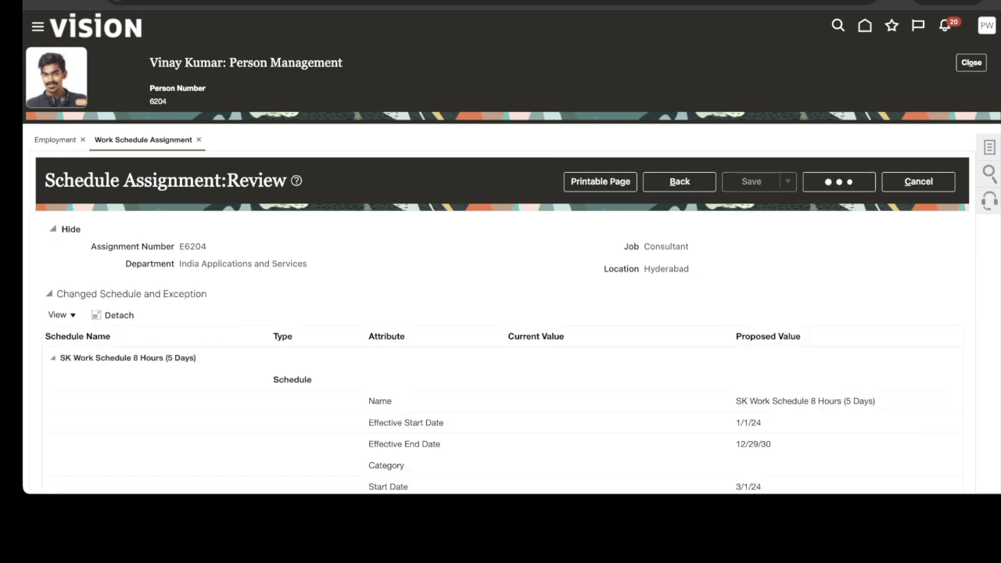
pyautogui.click(606, 269)
pyautogui.click(606, 268)
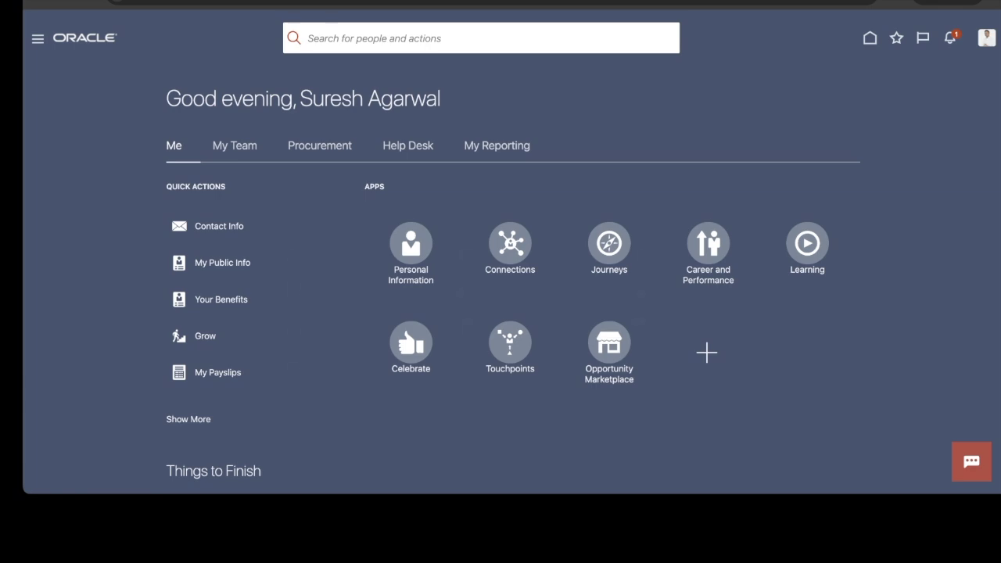
# Open Team Schedule as the Bangalore employee and examine that employee's public holiday entry on Monday, March 18.
pyautogui.click(188, 419)
pyautogui.scroll(-2, 500, 313)
pyautogui.scroll(-3, 501, 313)
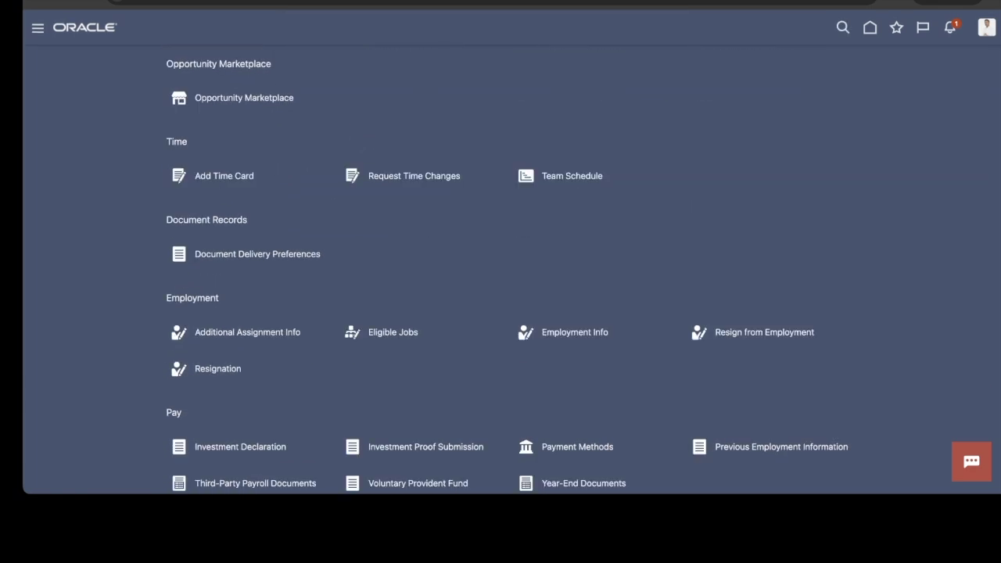
pyautogui.click(572, 176)
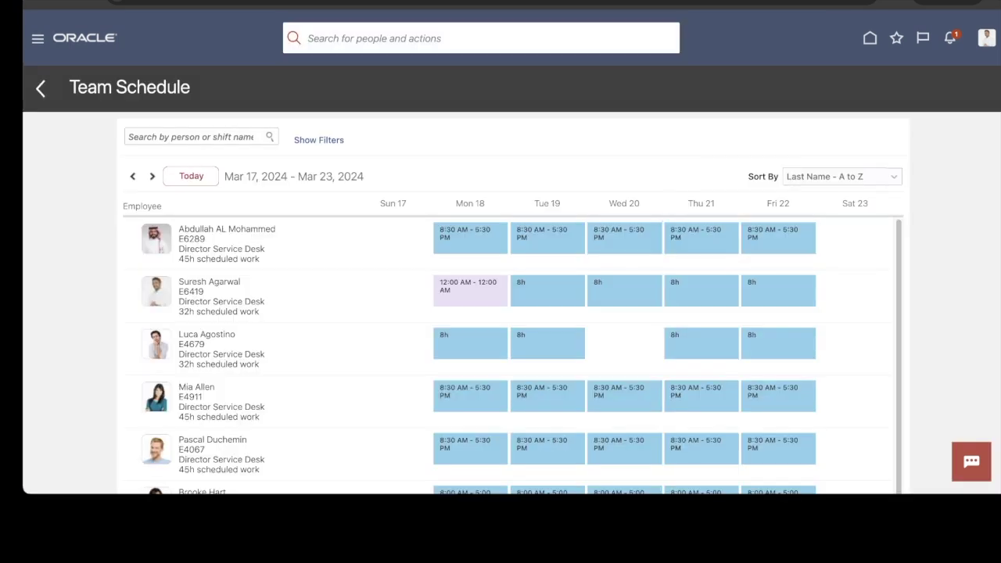
pyautogui.moveTo(471, 291)
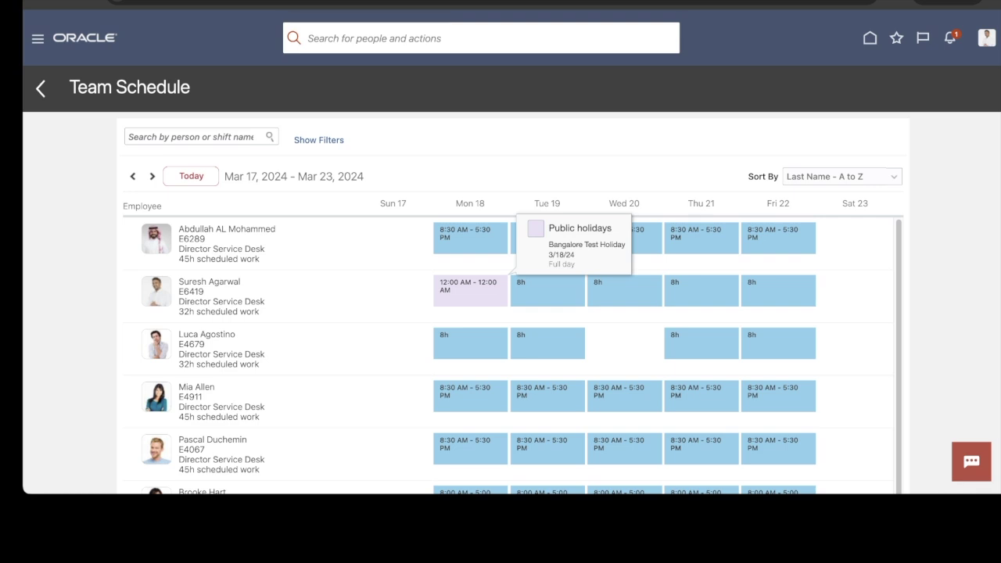
# Switch to the Hyderabad employee's account, open Team Schedule and examine that employee's public holiday entry on Wednesday, March 20.
pyautogui.click(986, 38)
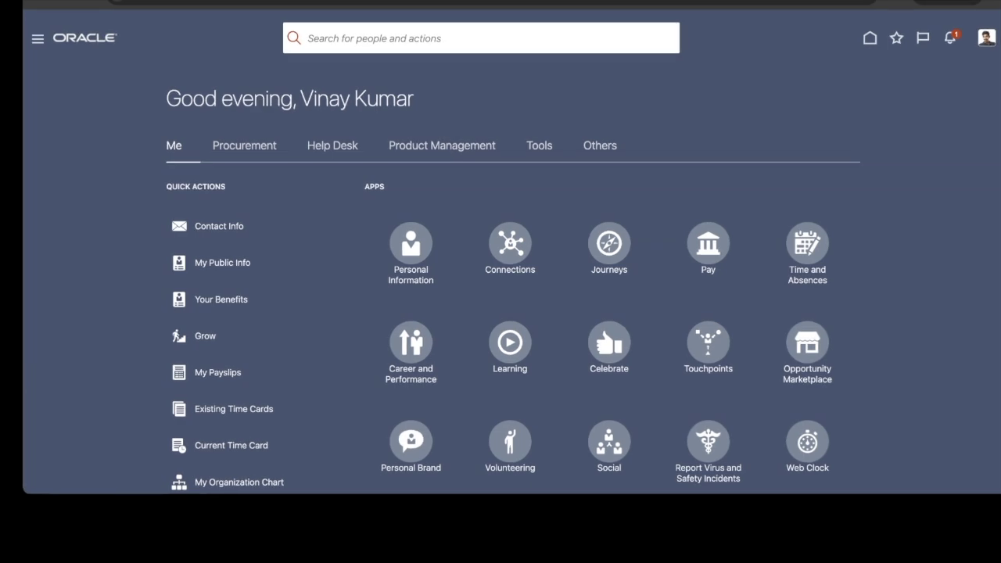
pyautogui.scroll(-5, 501, 266)
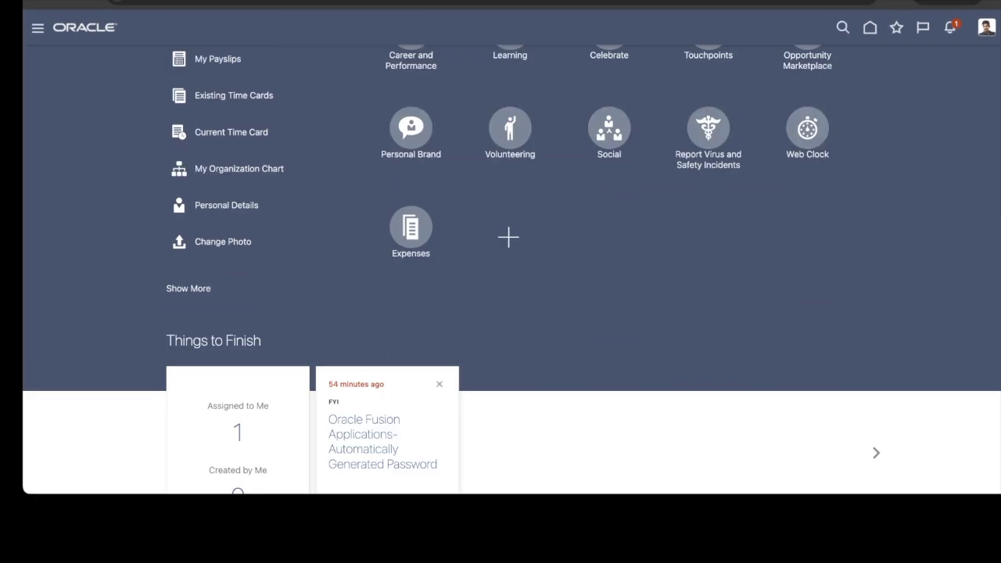
pyautogui.click(188, 289)
pyautogui.scroll(-4, 501, 270)
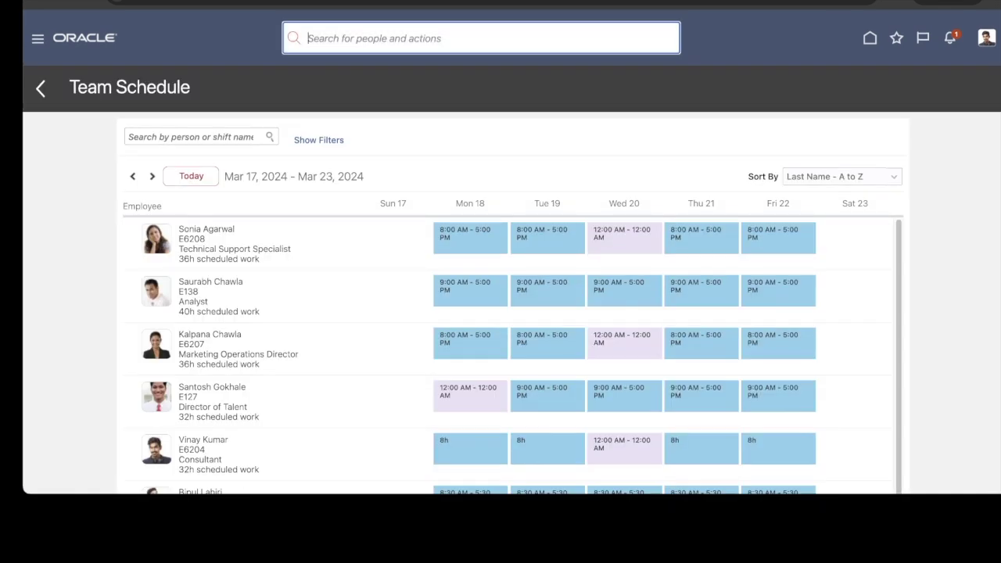
pyautogui.scroll(-3, 513, 356)
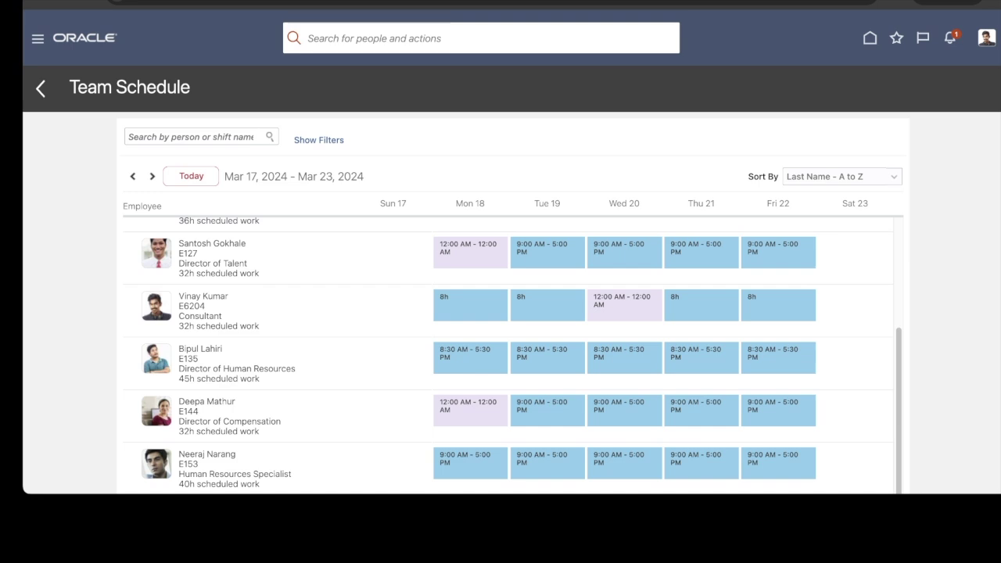
pyautogui.moveTo(625, 305)
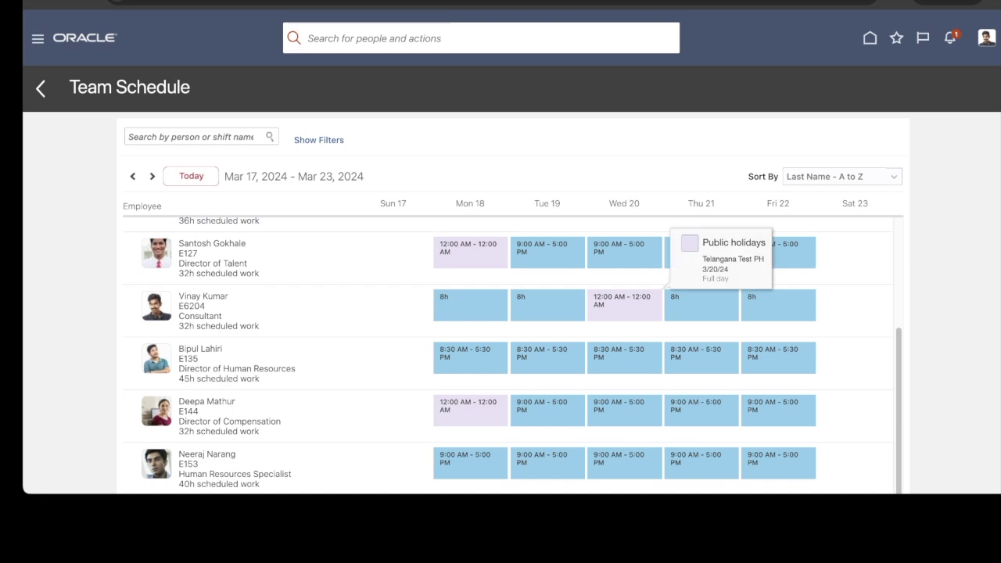